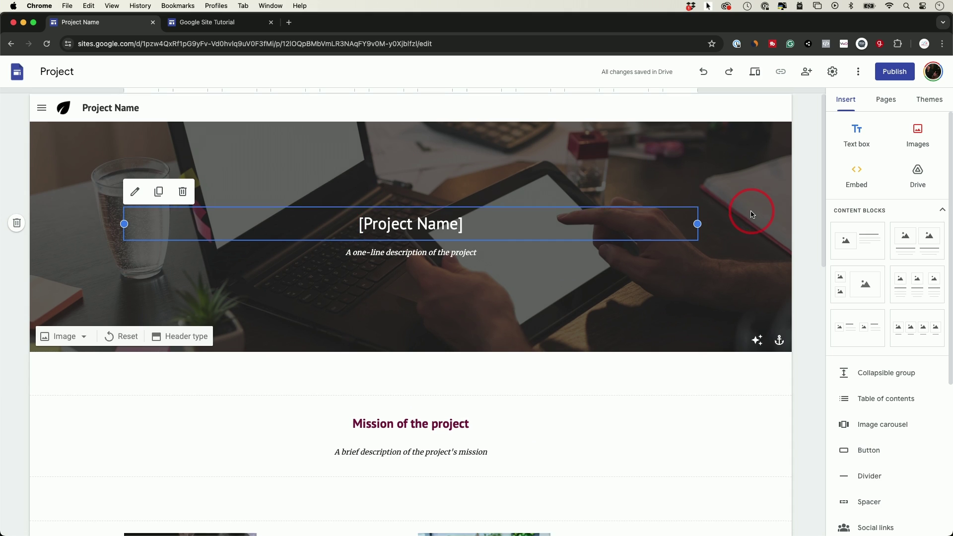
Look through the Project site and preview its home page at phone size
scroll(753, 214, down, 6)
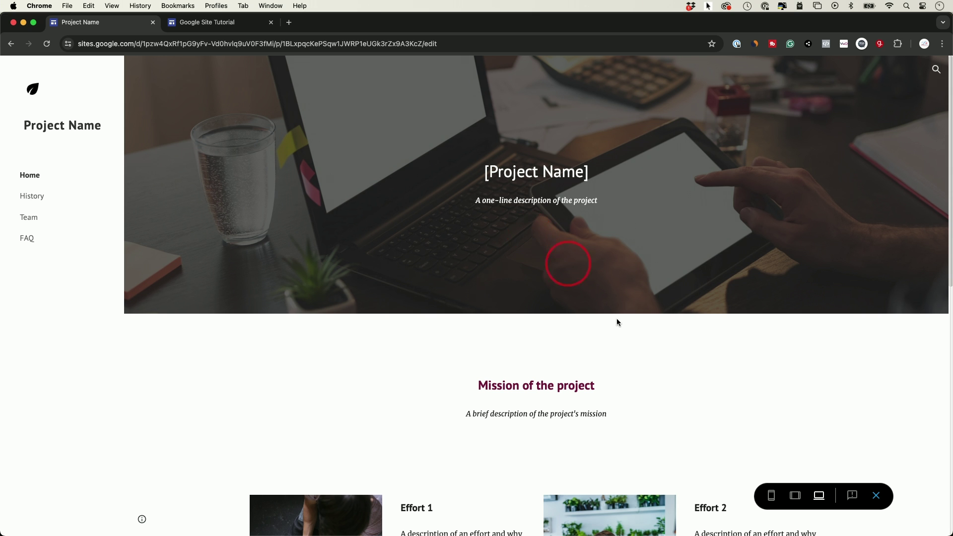
click(771, 496)
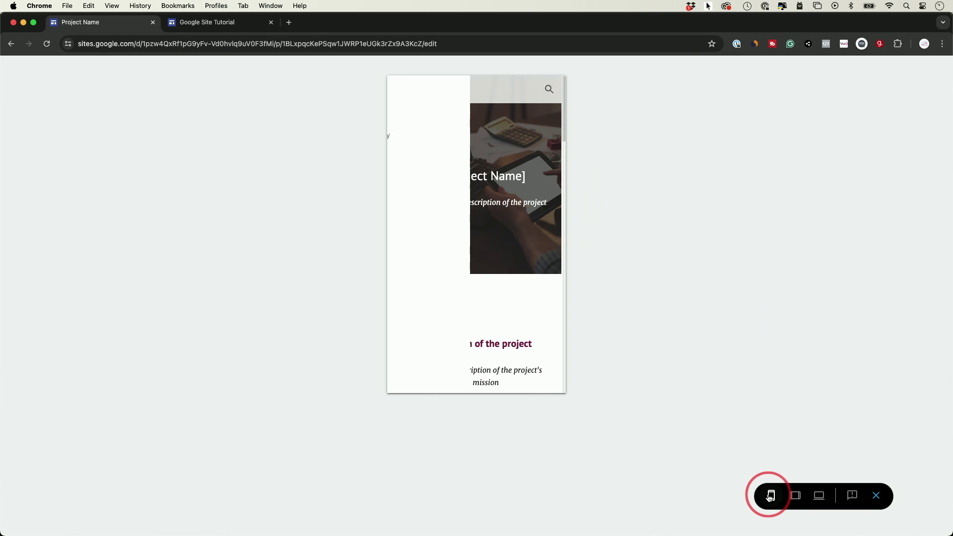
scroll(504, 258, down, 7)
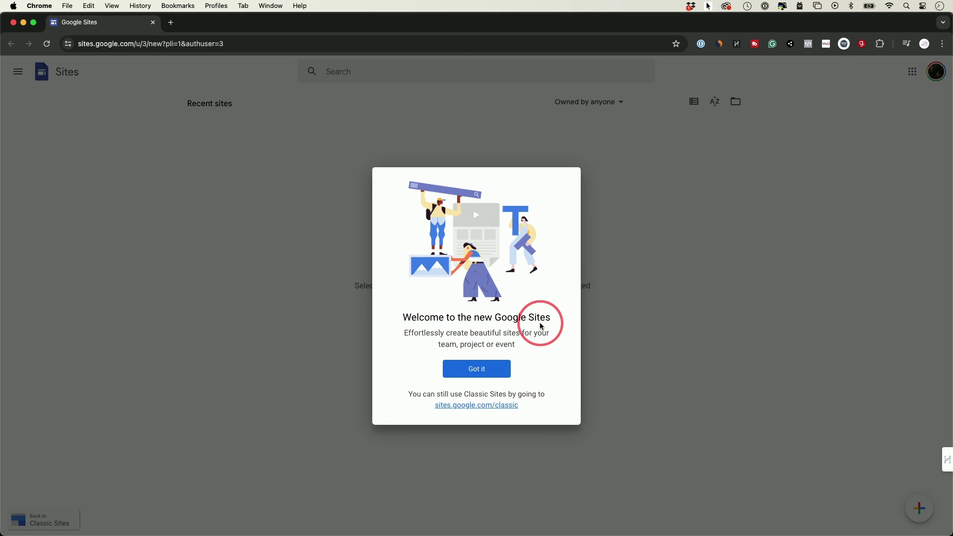
Dismiss the Google Sites welcome message and open the template gallery for a new site
click(488, 373)
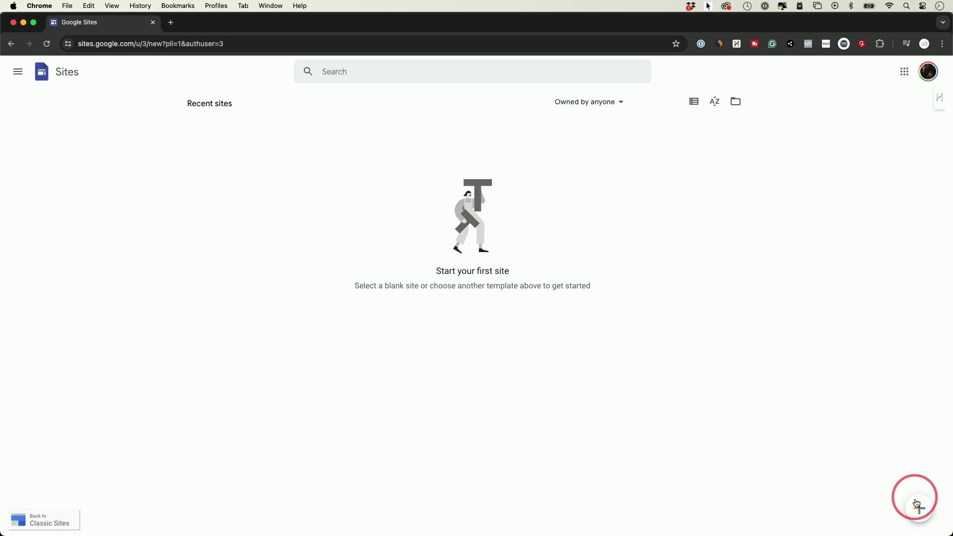
mouse_move(920, 511)
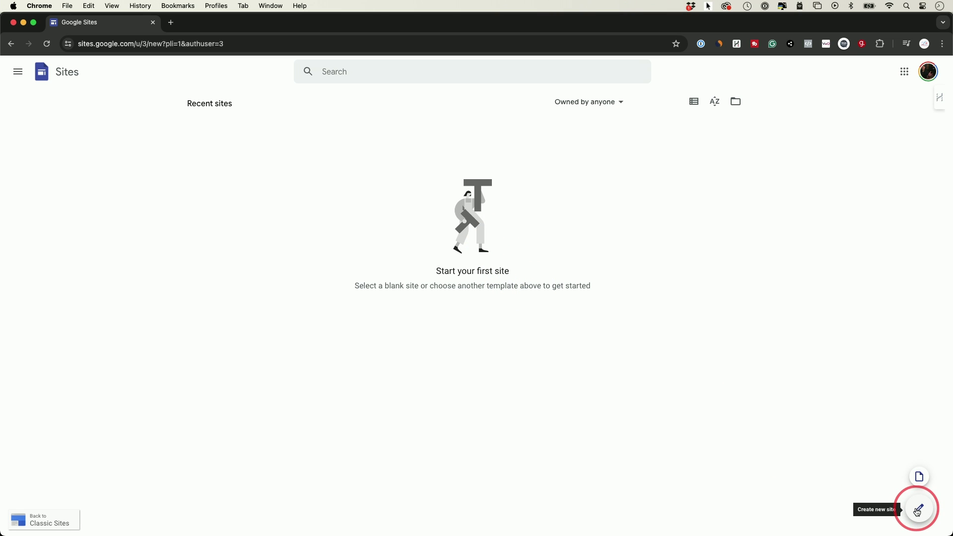
click(922, 480)
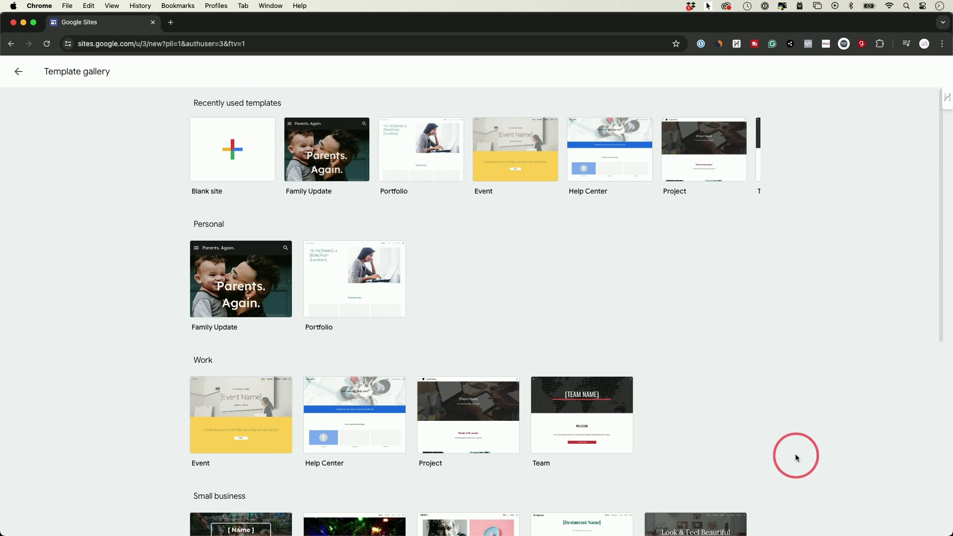
Browse the Personal, Work, Small business and Education templates, and create a new blank site
scroll(705, 338, down, 5)
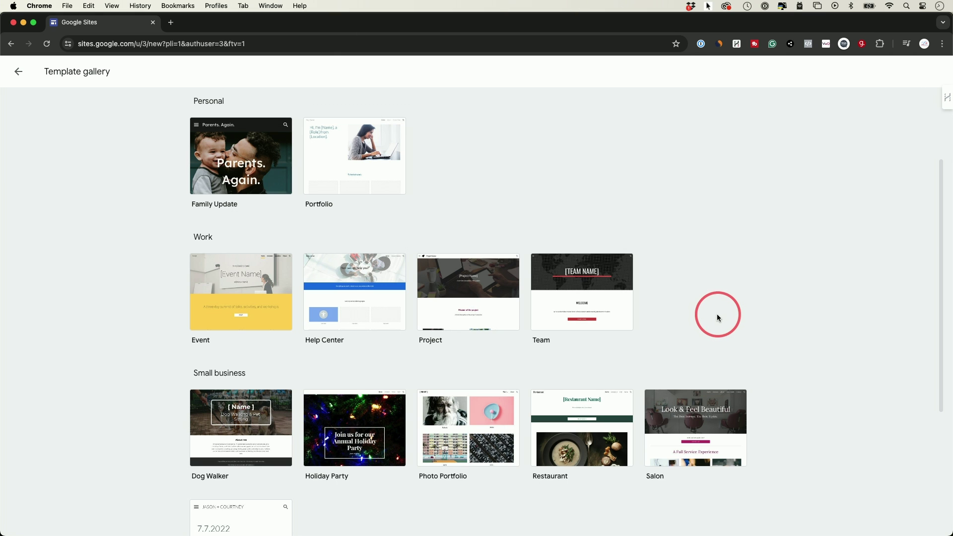
scroll(705, 315, down, 1)
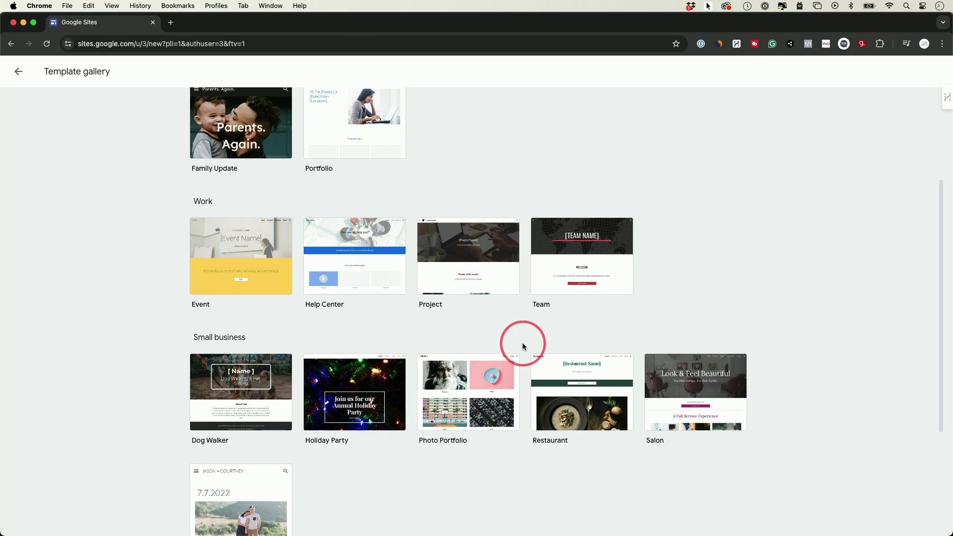
scroll(514, 338, down, 5)
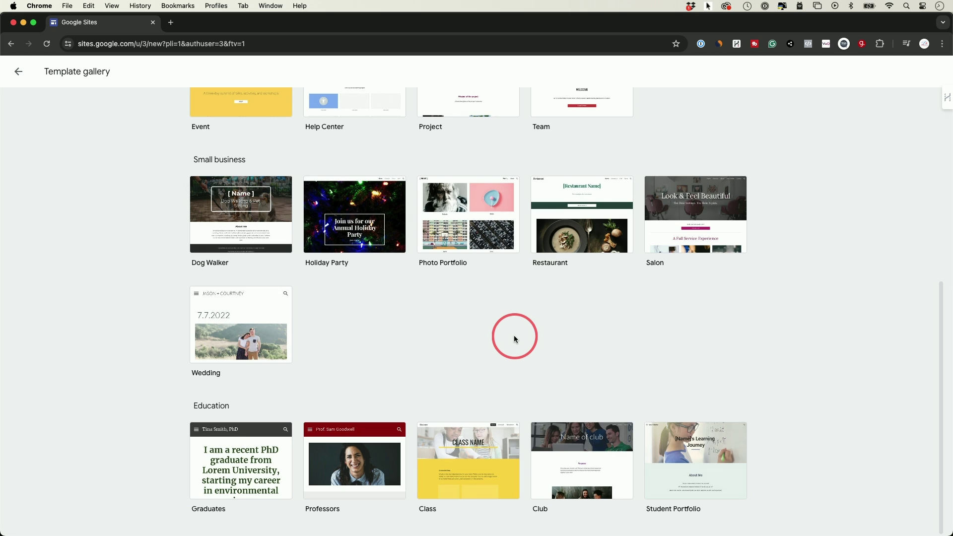
scroll(514, 338, up, 9)
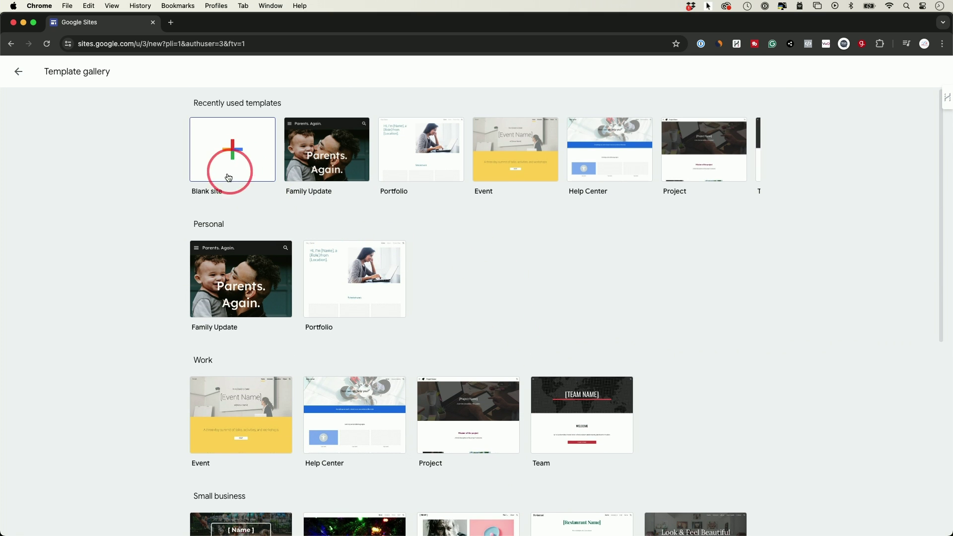
click(239, 151)
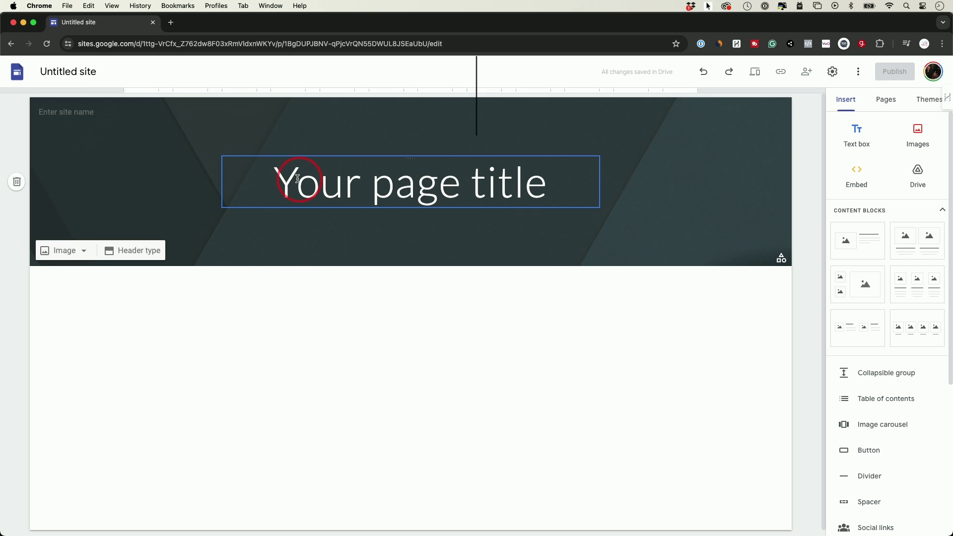
Name the untitled site "Google Site Tutorial"
click(62, 73)
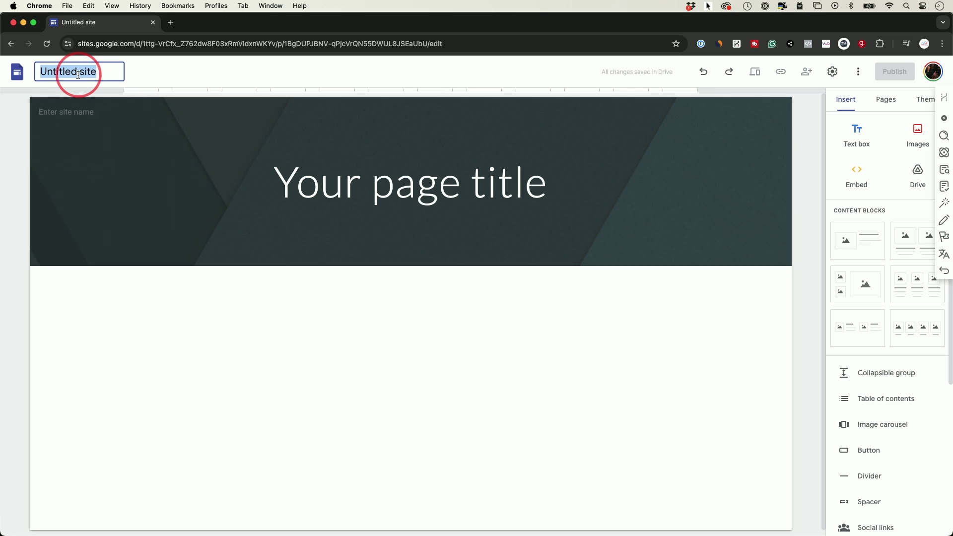
text(Google Site Tutorial)
key(Tab)
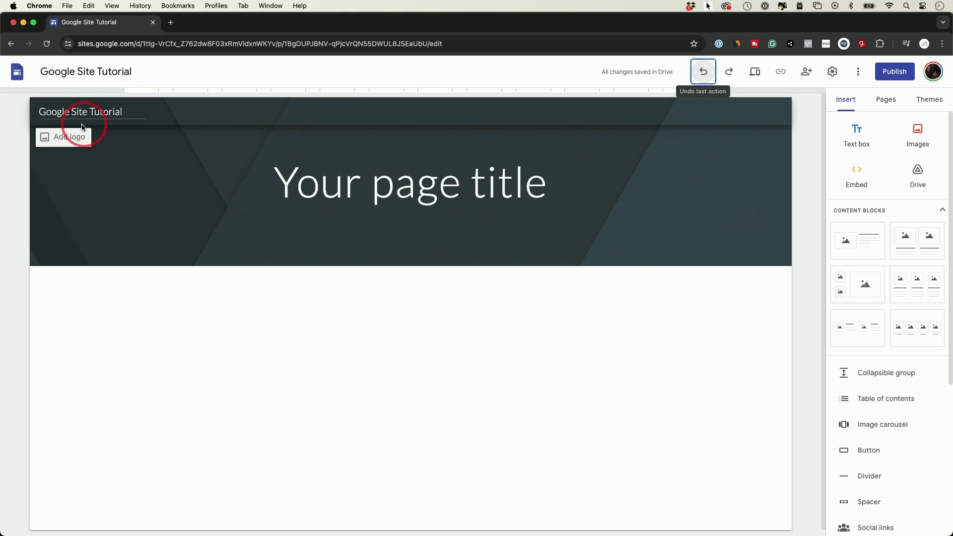
View the logo and favicon options in the brand image settings, and close the settings
click(69, 139)
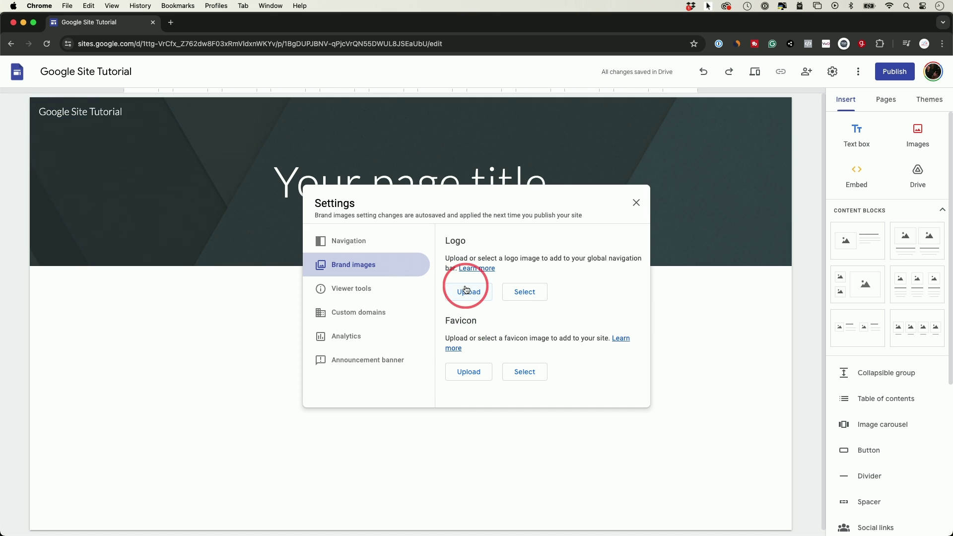
click(636, 203)
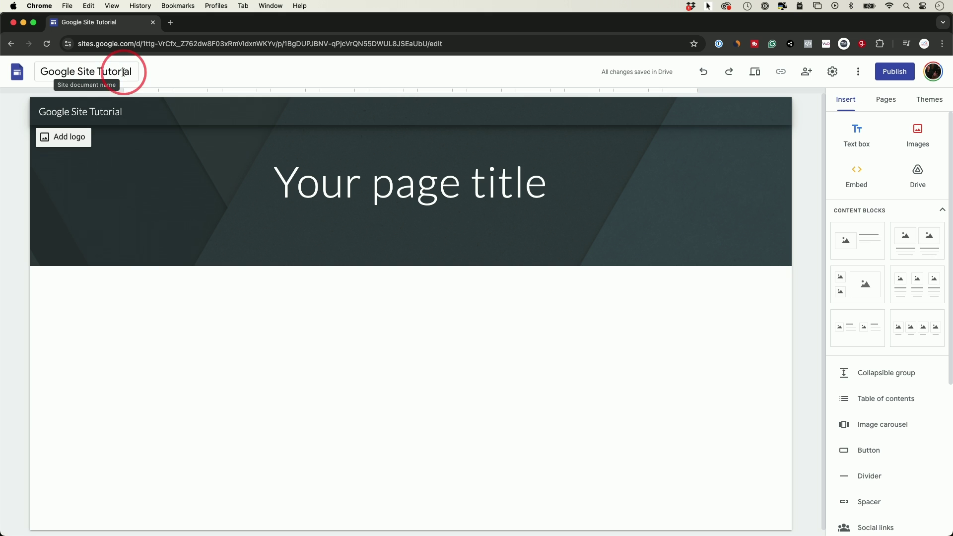
click(104, 111)
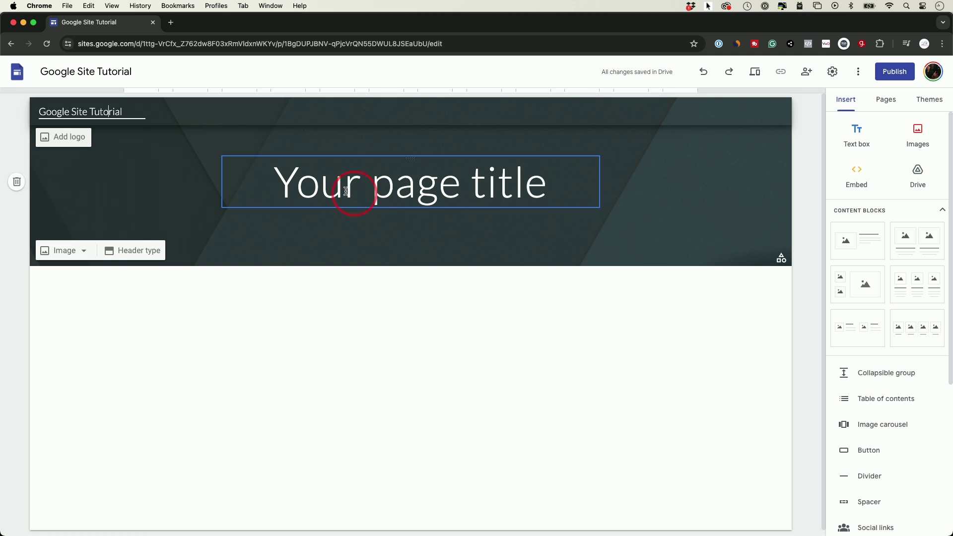
Replace the placeholder page title in the header with "Welcome"
double_click(500, 183)
triple_click(500, 182)
text(Welcome)
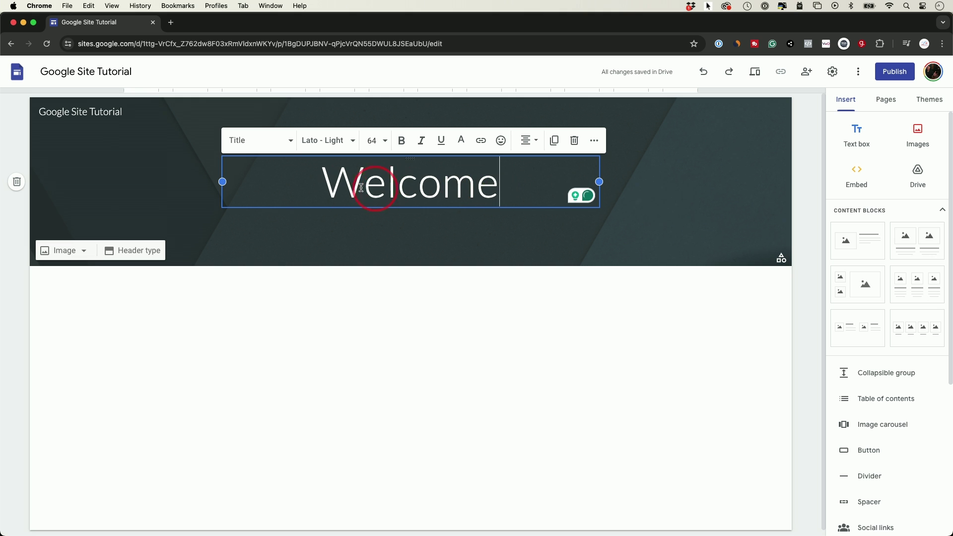
Set the "Welcome" title's font size to 48 and its font to Arial
drag(323, 186, 478, 192)
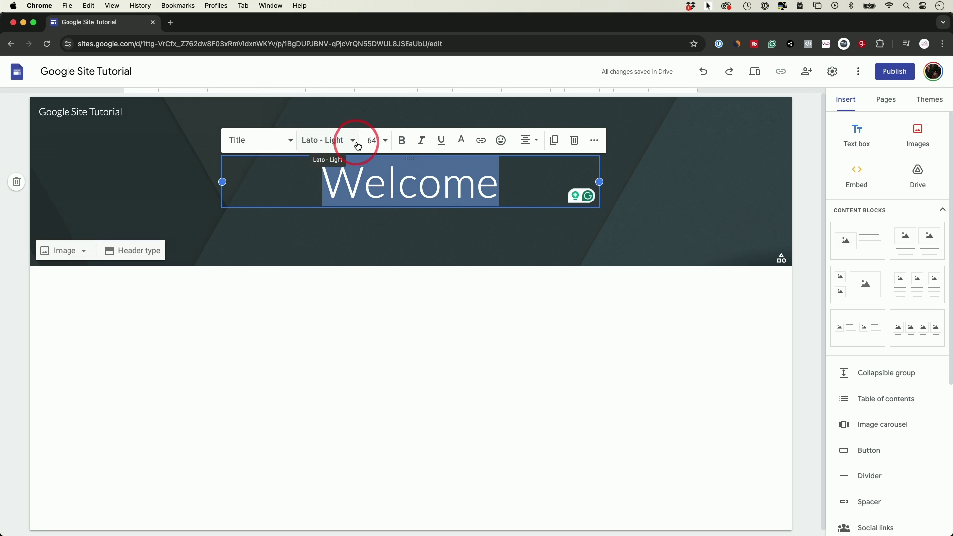
click(374, 141)
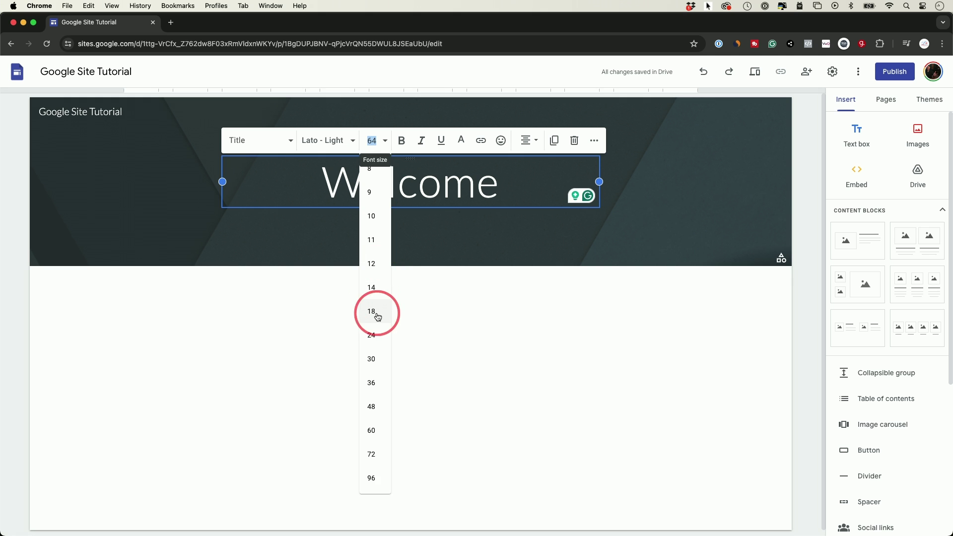
click(372, 406)
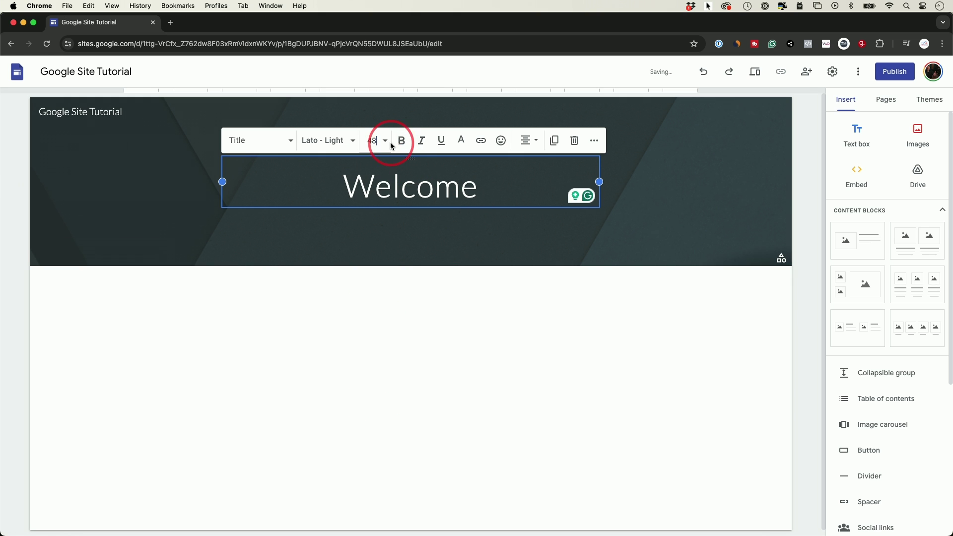
click(348, 143)
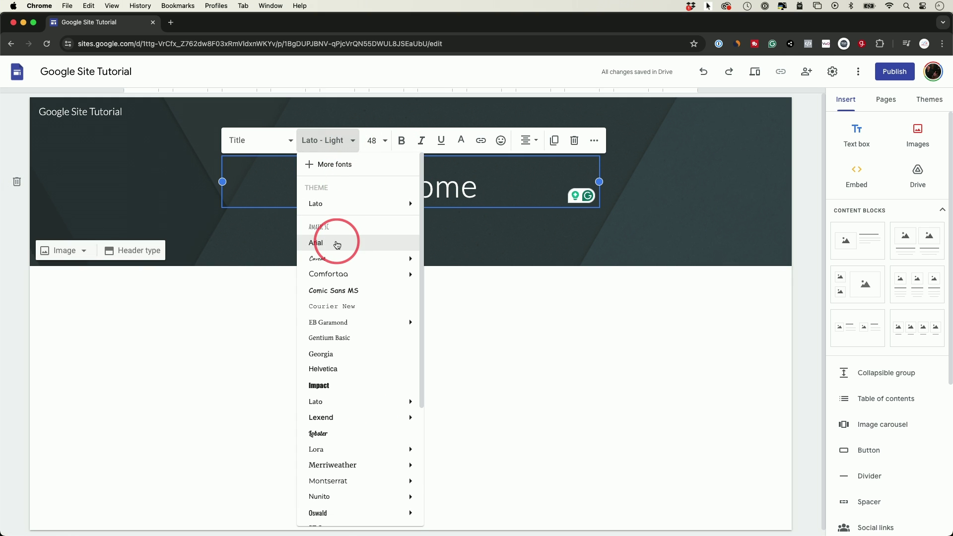
click(334, 243)
key(Right)
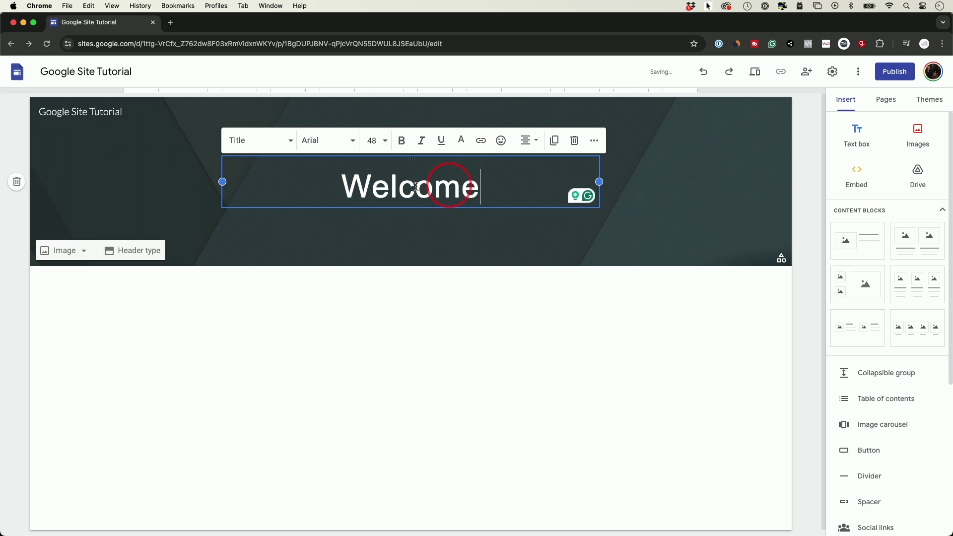
click(707, 238)
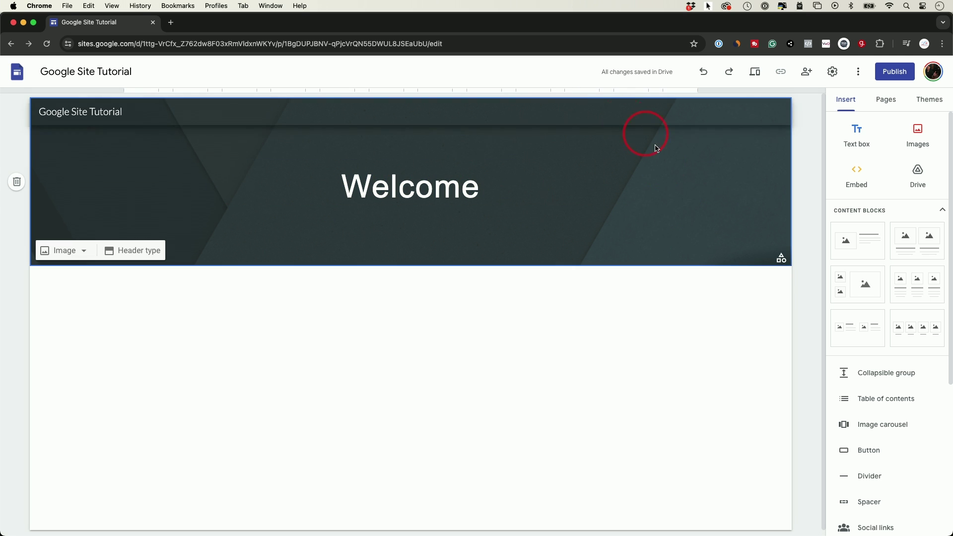
Try the Diplomat, Vision and Level themes on the site, and apply the Impression theme
click(781, 259)
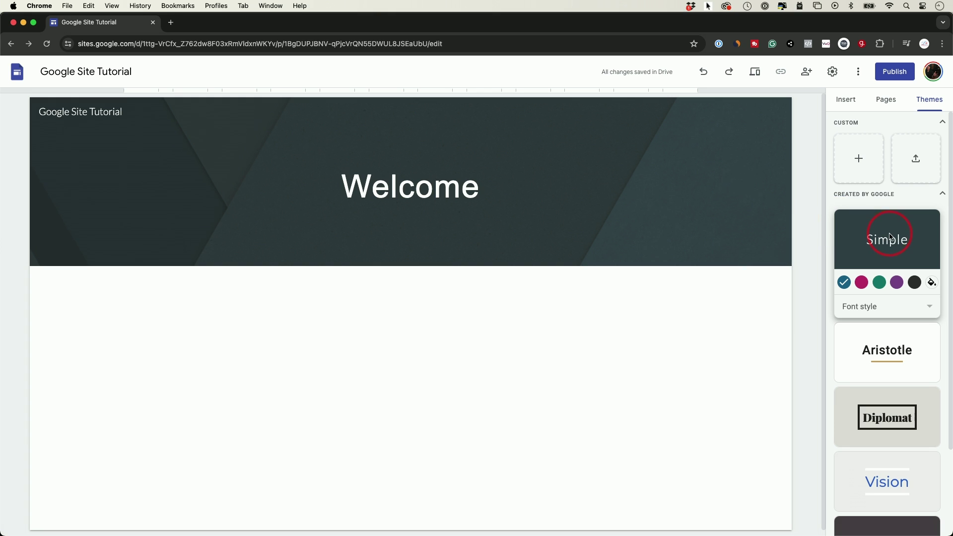
scroll(874, 196, down, 3)
click(889, 304)
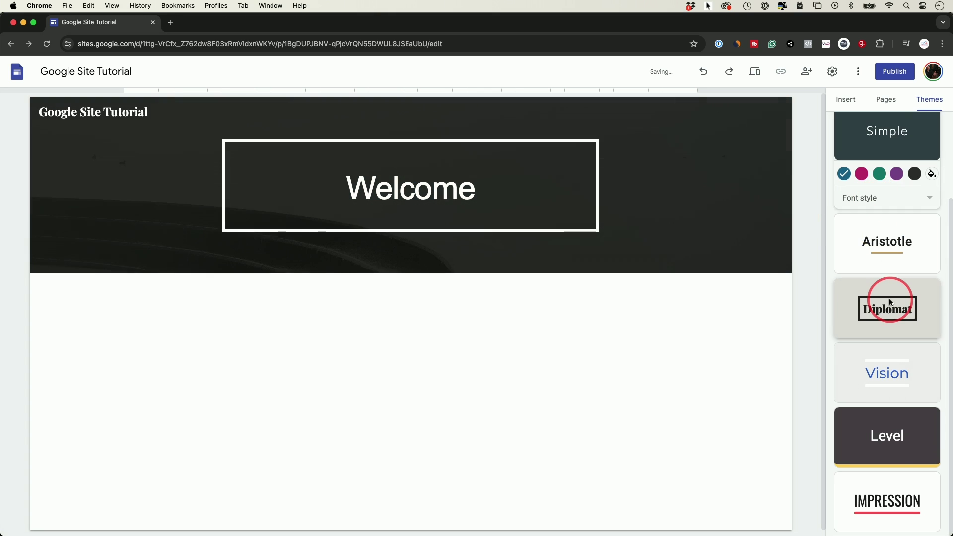
click(885, 370)
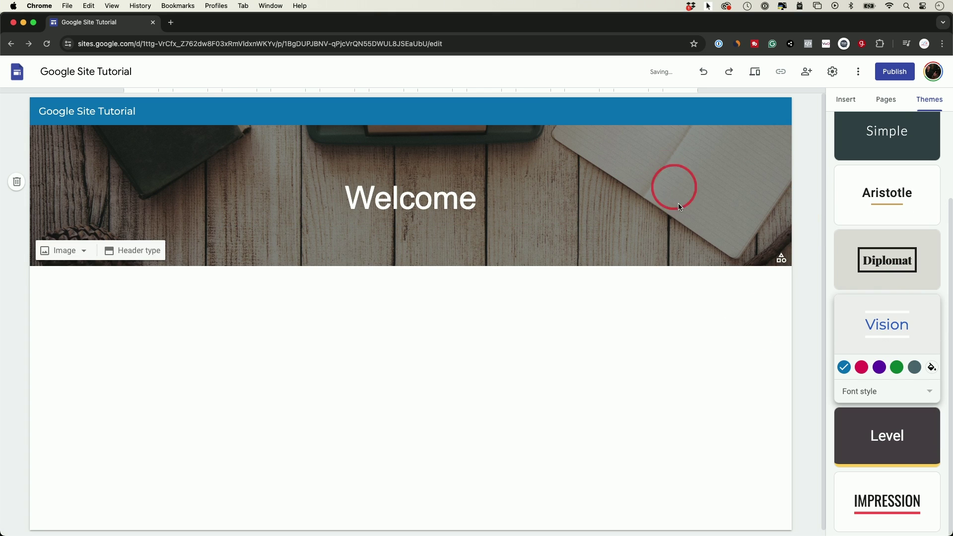
click(887, 427)
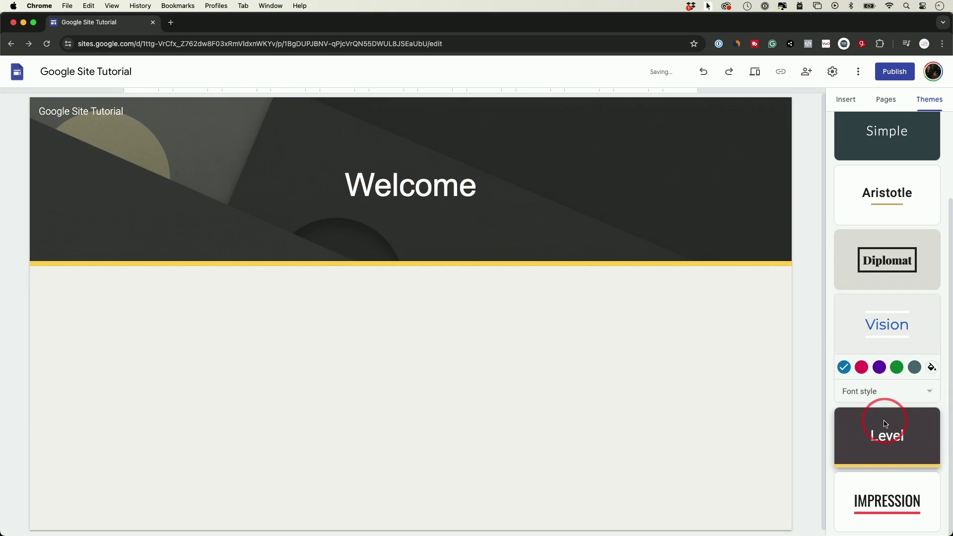
click(885, 503)
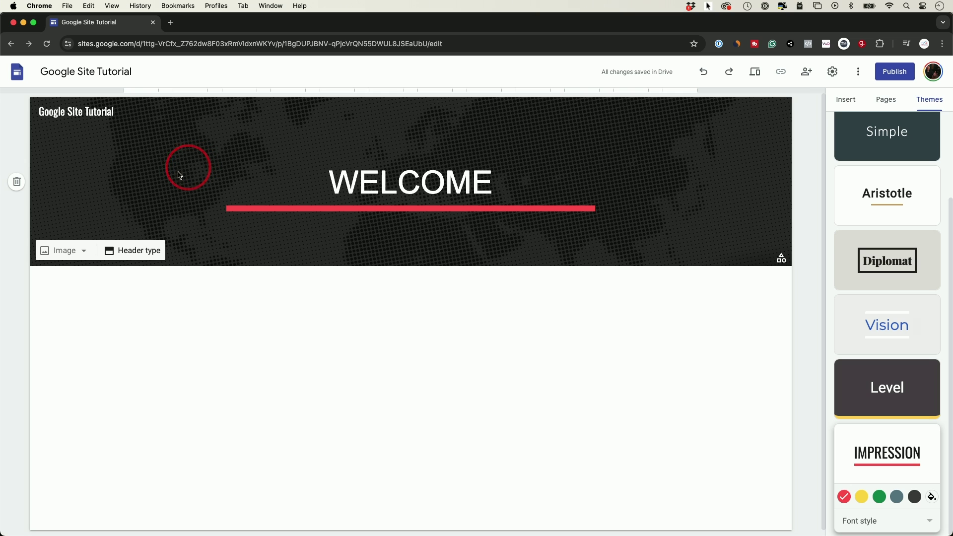
Upload a photo of a globe as the header's background image
click(63, 251)
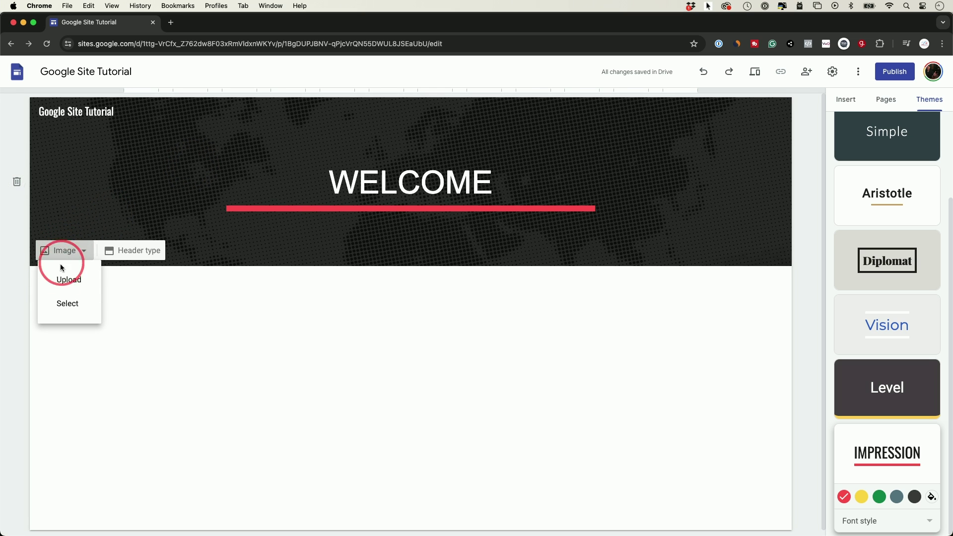
click(69, 276)
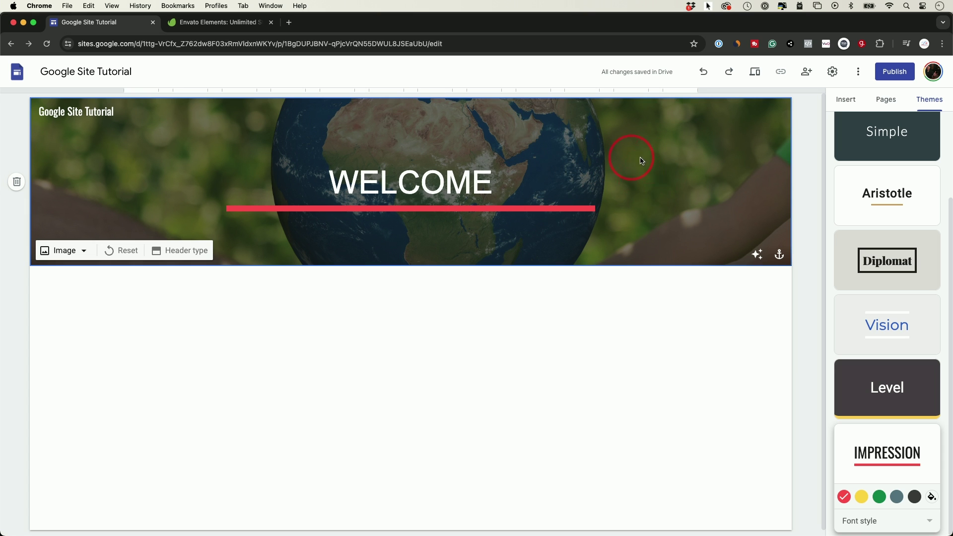
Switch to Envato Elements and browse its stock photo library
click(213, 25)
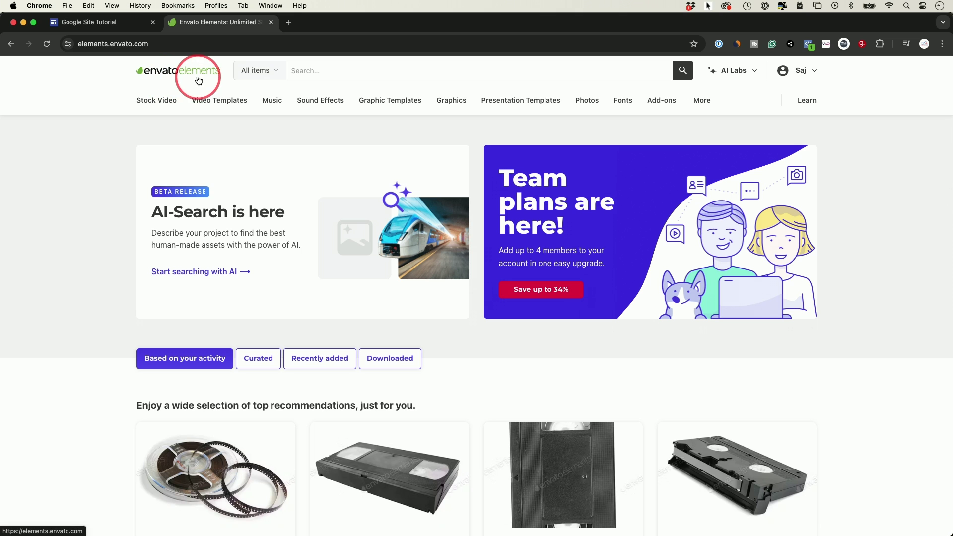
click(592, 104)
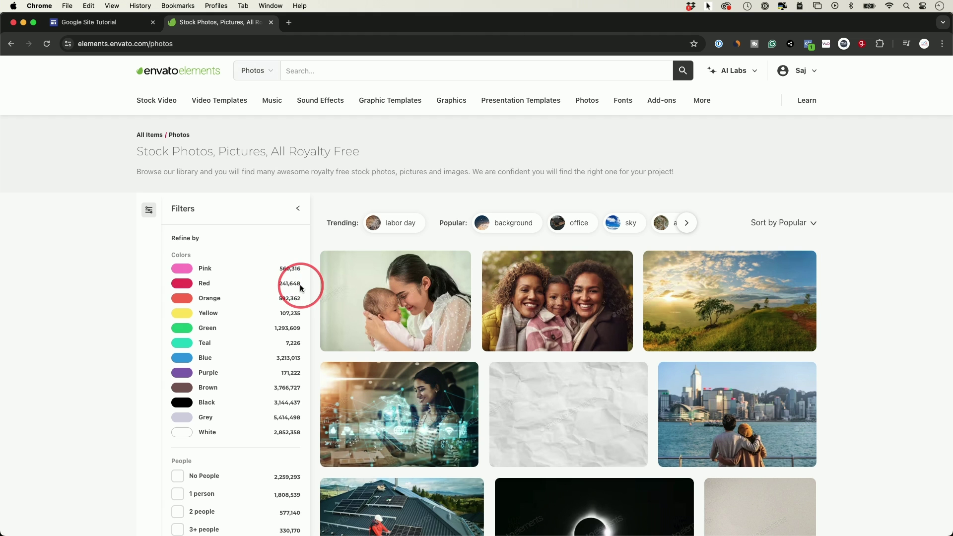
scroll(288, 273, down, 3)
scroll(266, 373, up, 3)
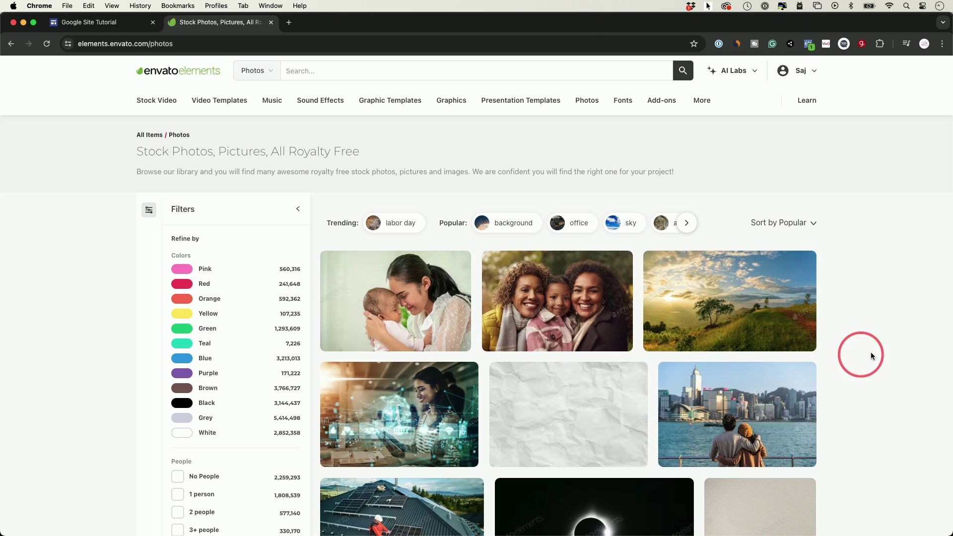
scroll(850, 352, down, 10)
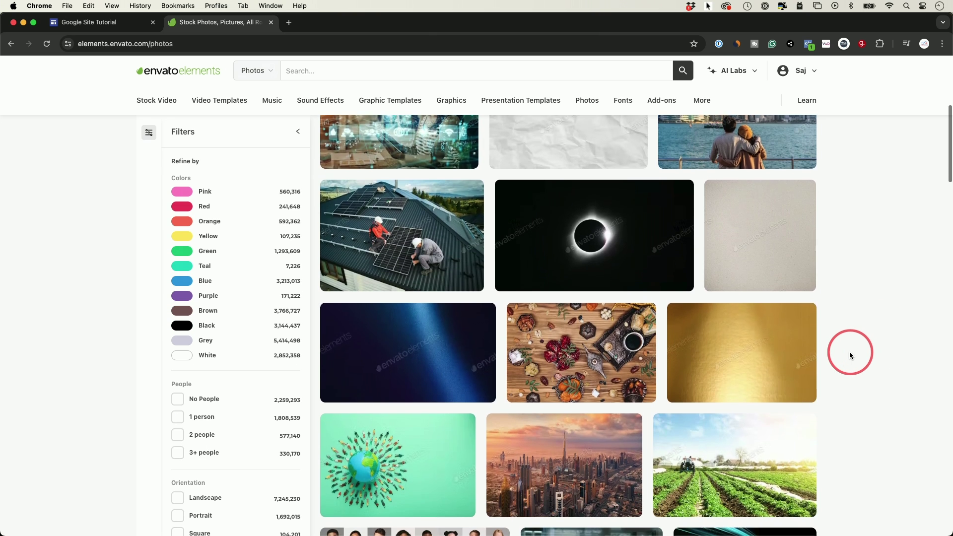
scroll(850, 352, down, 2)
scroll(851, 352, up, 7)
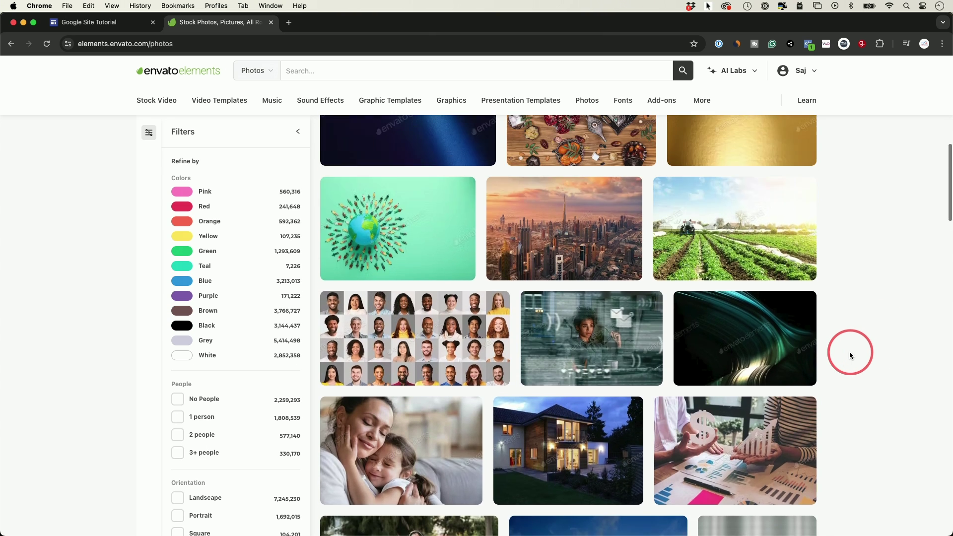
Close the Envato Elements page to return to Google Sites, and insert the content block with one image beside a heading and text
scroll(850, 353, up, 5)
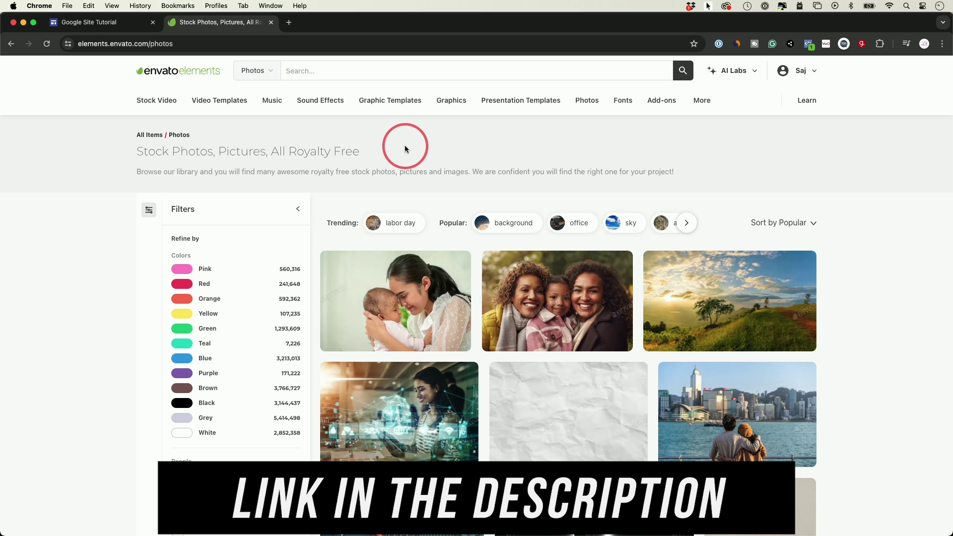
key(super+w)
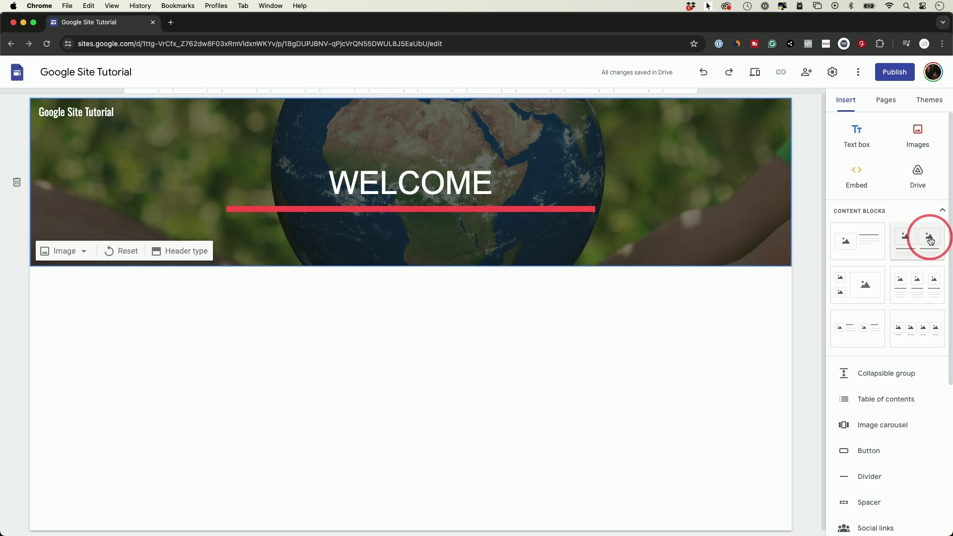
click(861, 248)
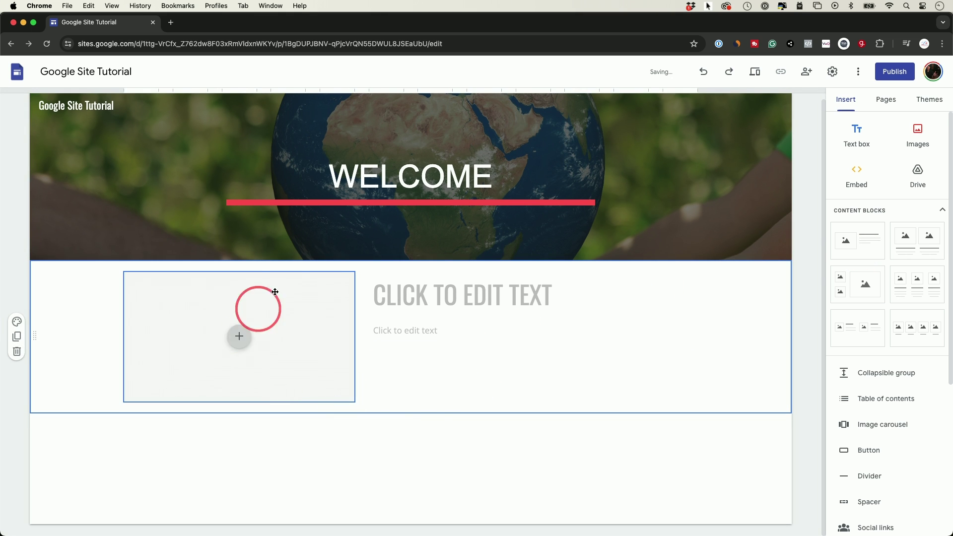
Search YouTube for "how to use google drive howfinity" and place "How to Use Google Drive - Beginner's Guide" in the block's image placeholder
click(239, 336)
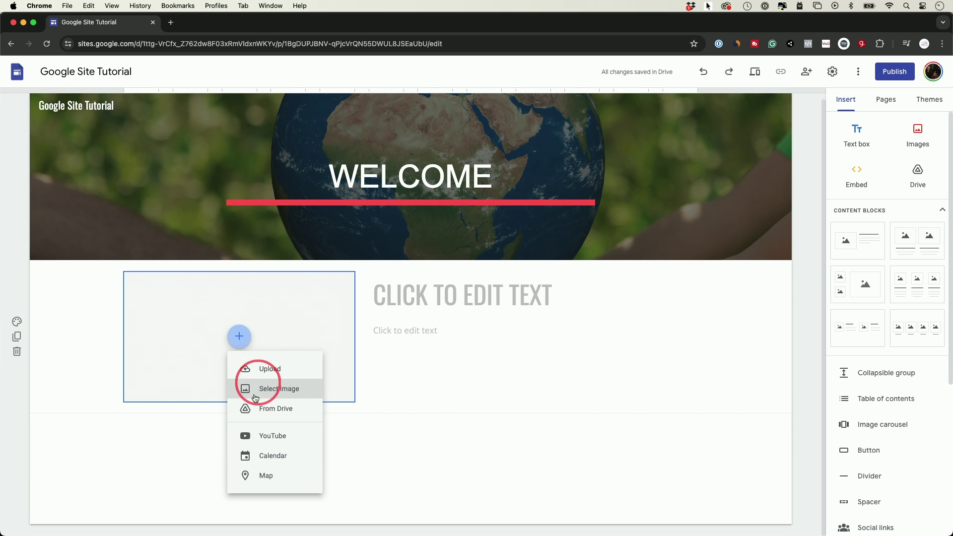
click(293, 438)
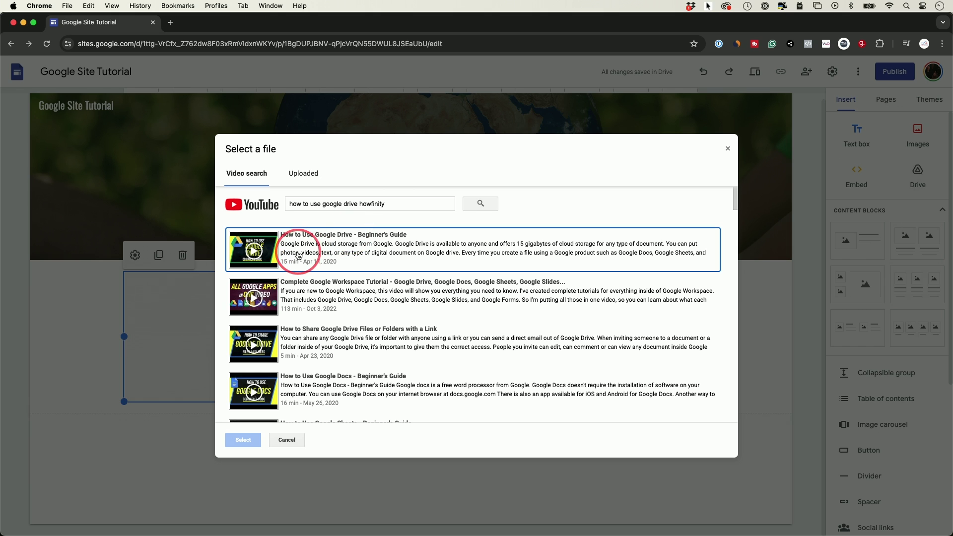
click(349, 247)
click(243, 440)
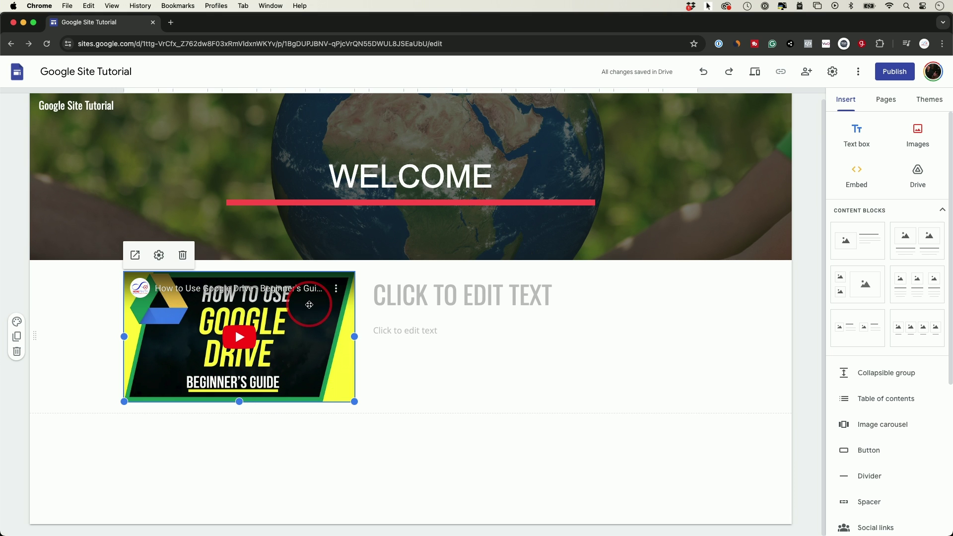
Enter the heading "HOW TO USE GOOGLE DRIVE" and the text "Complete Google Drive tutorial for beginners" beside the video
click(412, 295)
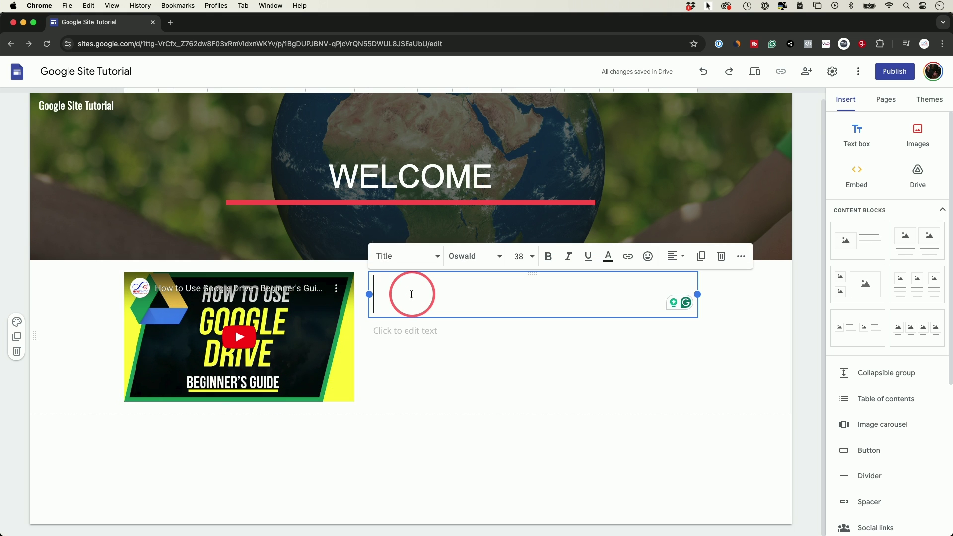
text(HOW TO USE GOOGLE DRIVE)
click(413, 333)
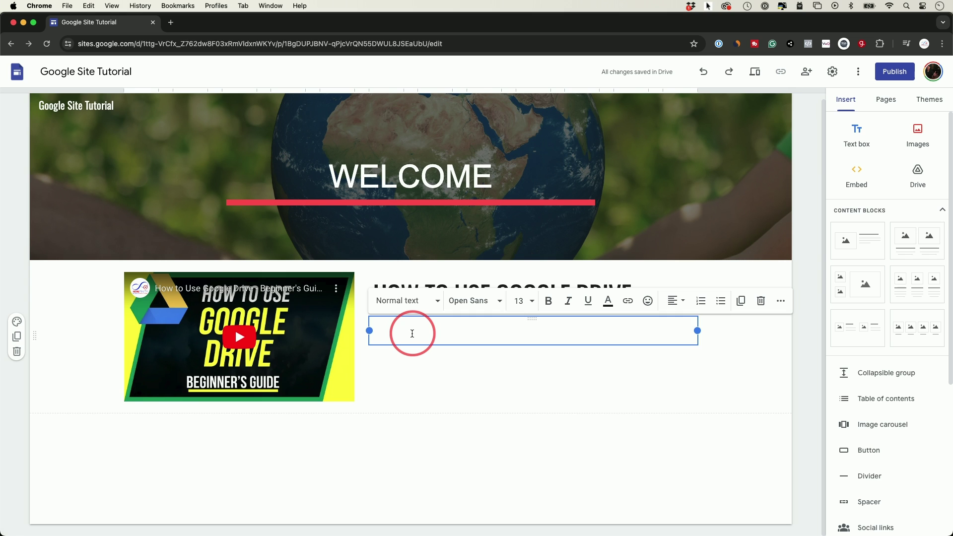
text(Complete Google Drive tutorial for beginners)
click(419, 404)
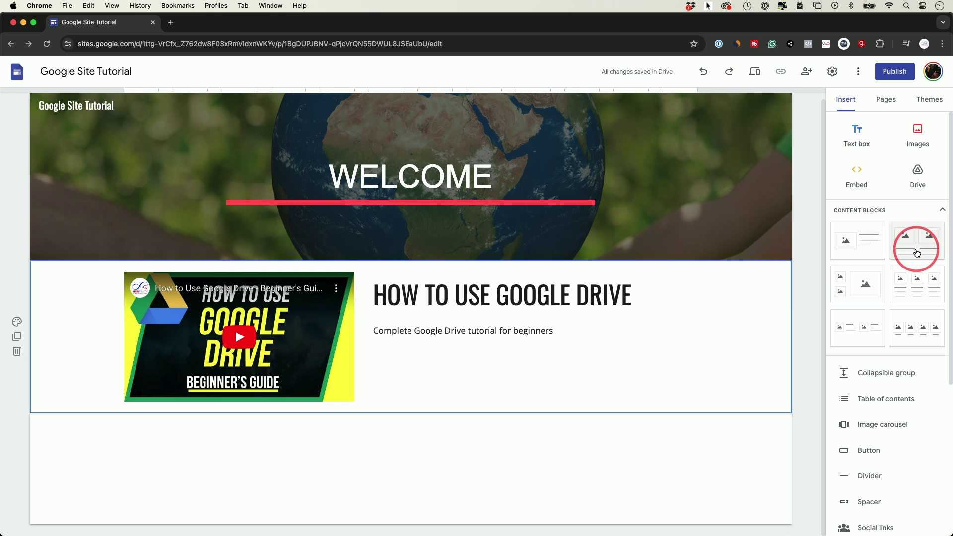
Try the content block with two captioned images below the video section, and delete it
click(918, 253)
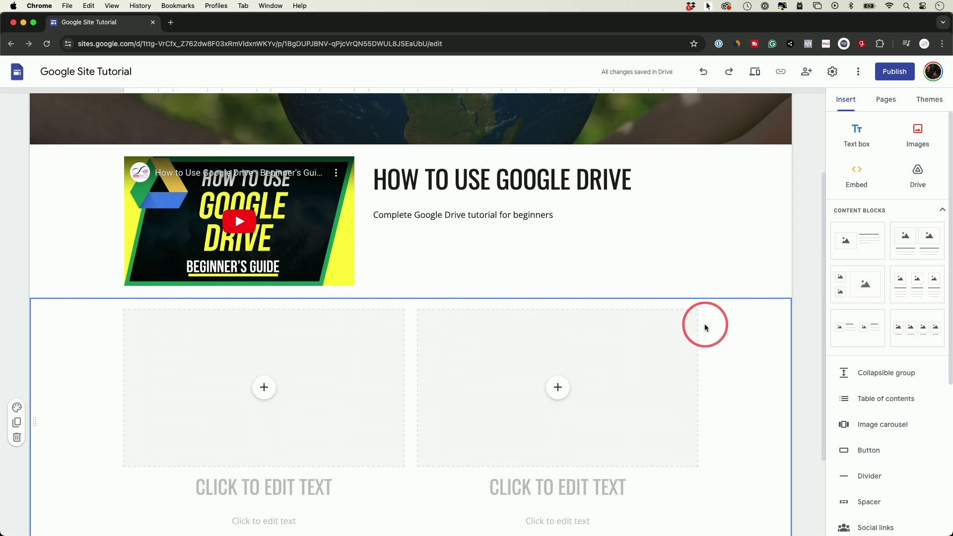
scroll(728, 328, down, 2)
scroll(739, 321, up, 2)
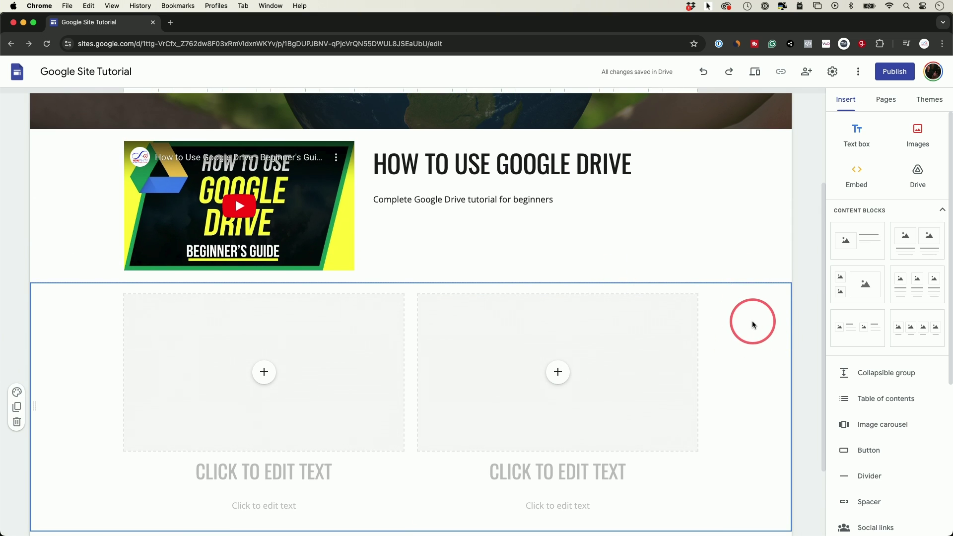
key(Delete)
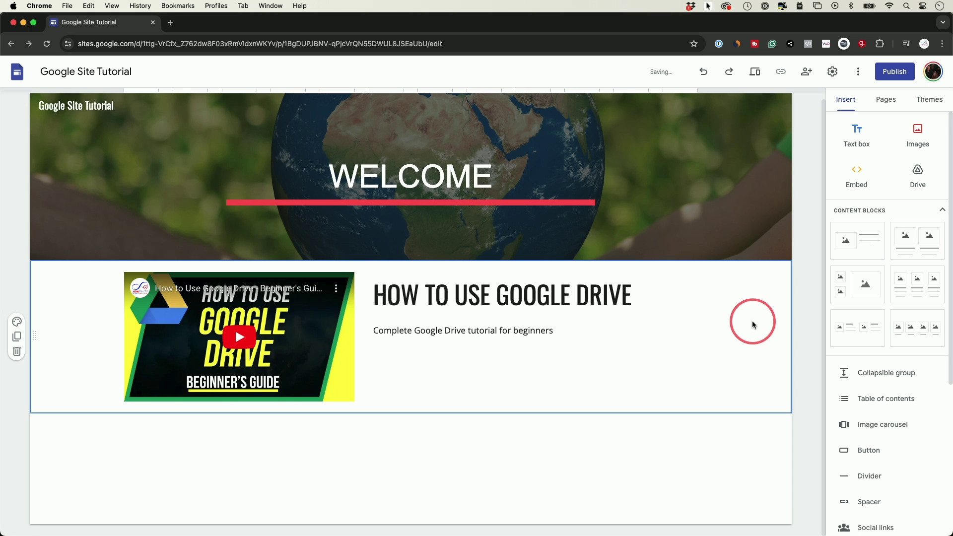
Insert an image carousel with the four Google tutorial thumbnails, starting with Google Voice, below the video section
scroll(889, 234, down, 3)
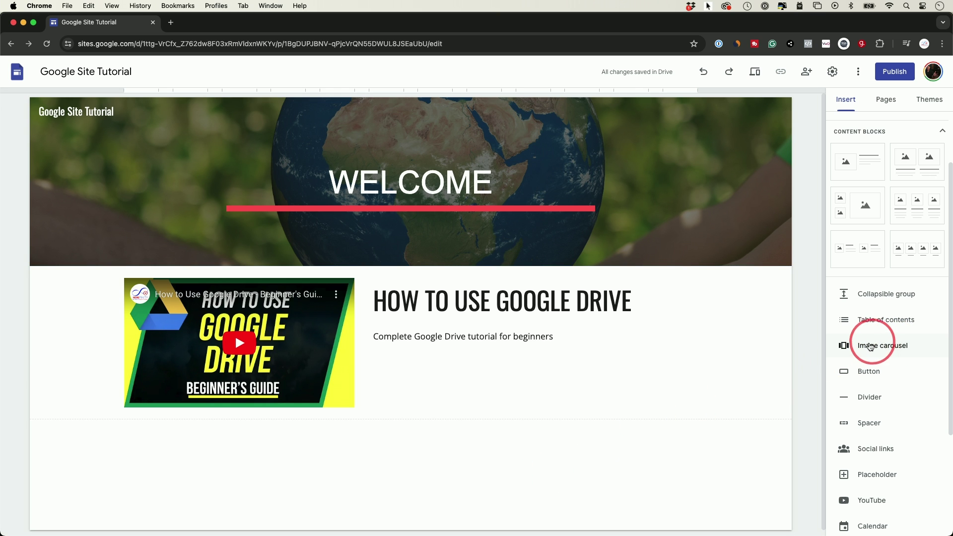
click(871, 346)
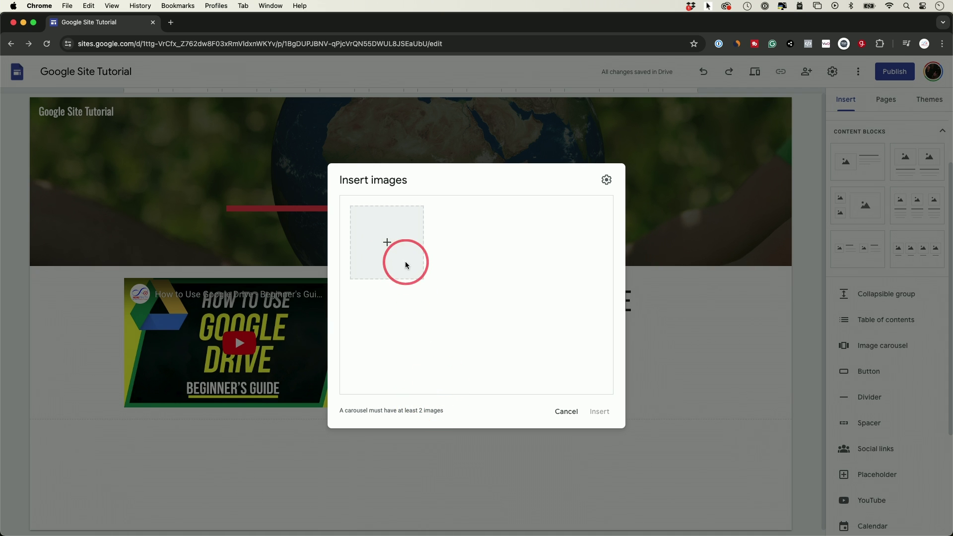
click(392, 249)
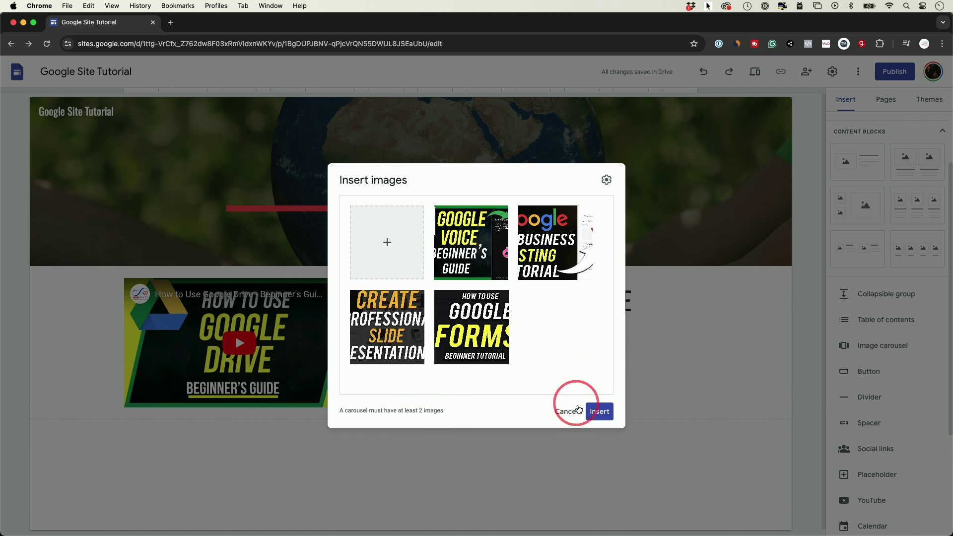
click(598, 413)
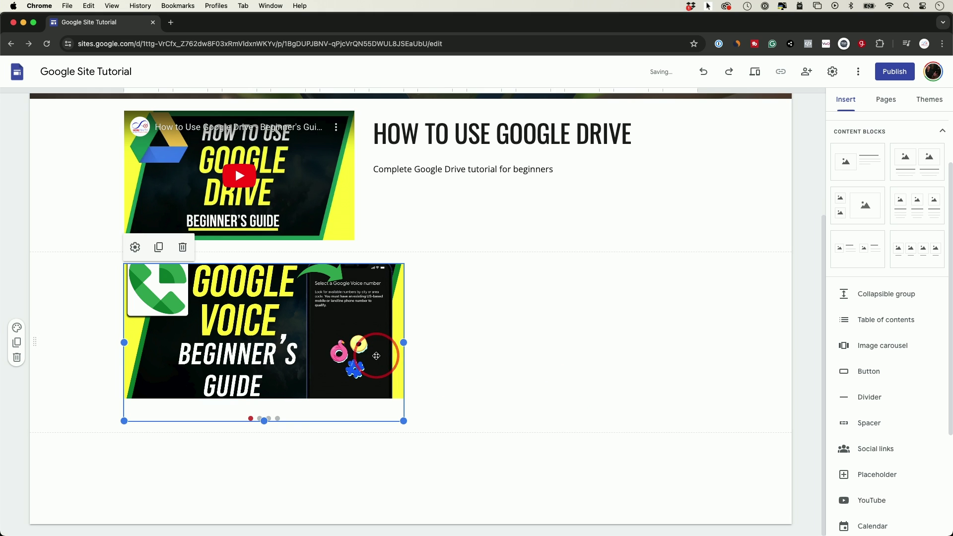
Center the image carousel horizontally in its section
click(491, 393)
click(260, 419)
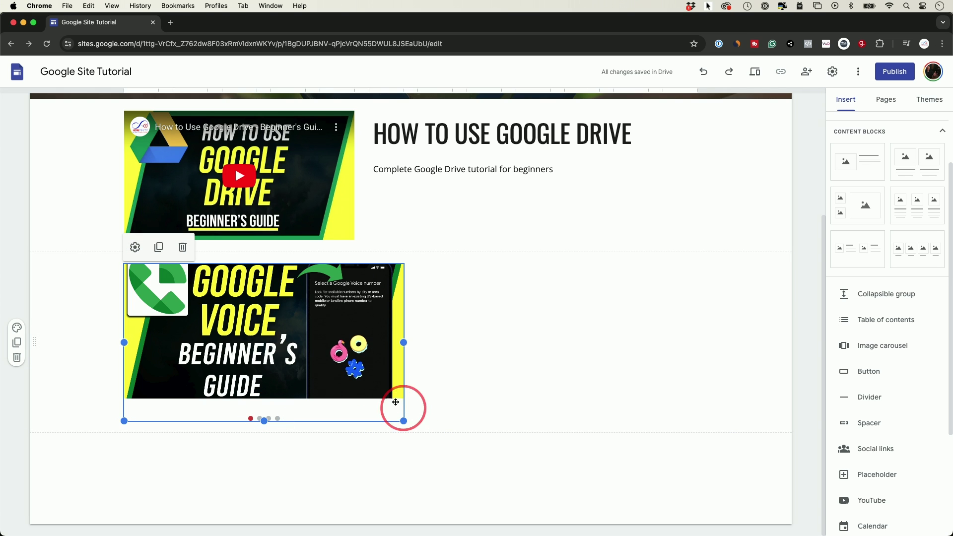
click(303, 375)
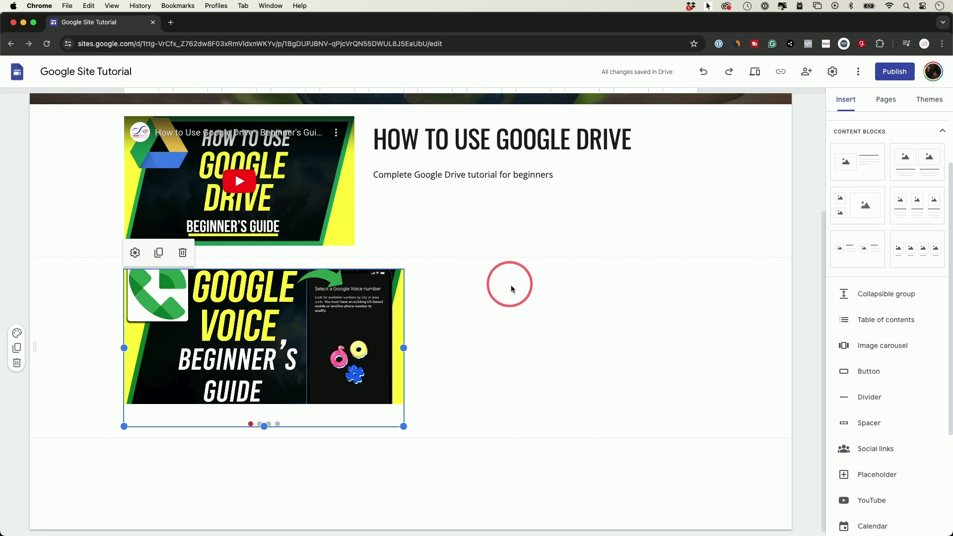
drag(332, 325, 446, 324)
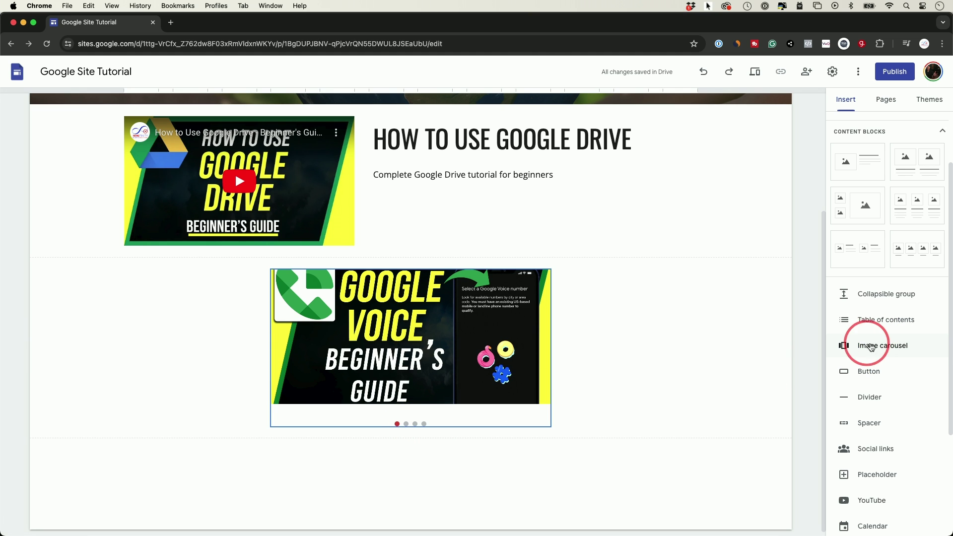
Insert a divider line below the image carousel
scroll(883, 350, down, 1)
scroll(651, 372, down, 1)
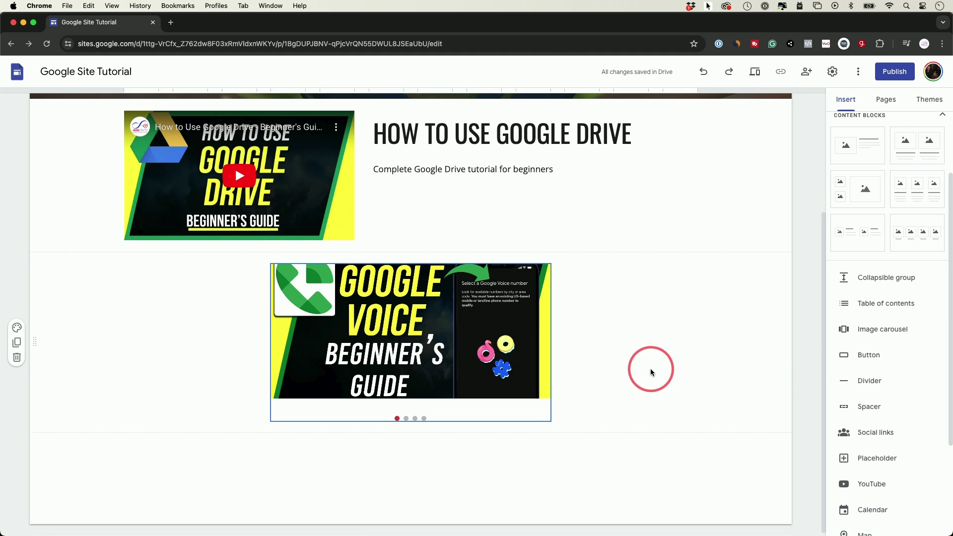
click(879, 383)
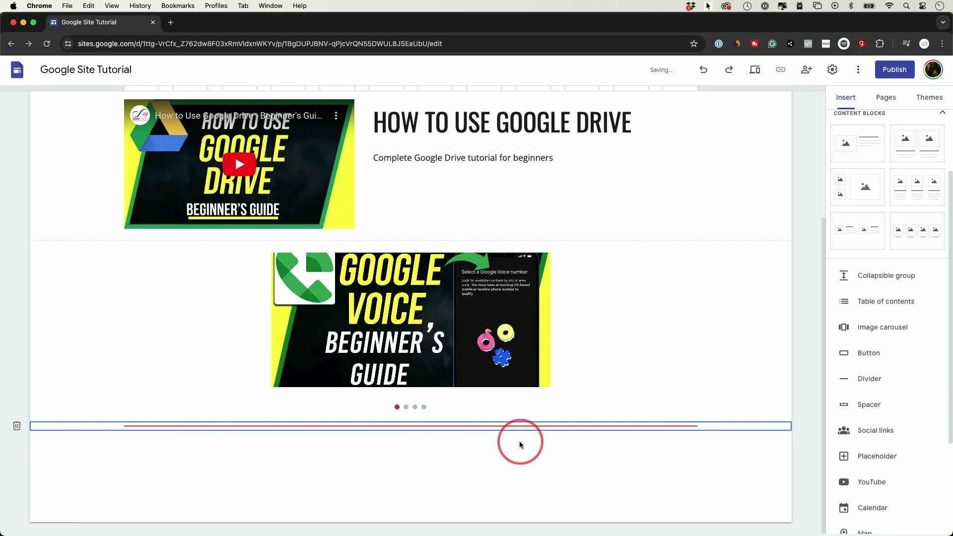
click(874, 356)
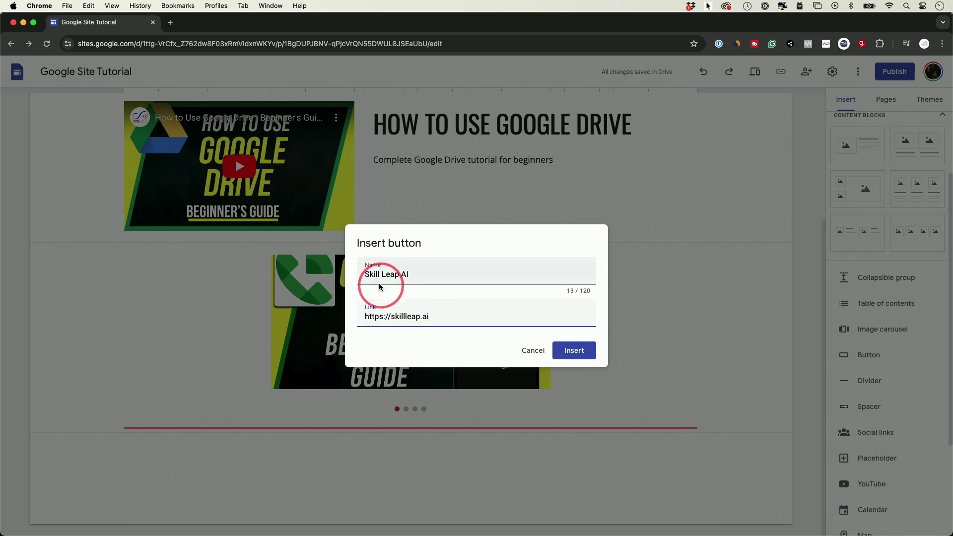
click(574, 352)
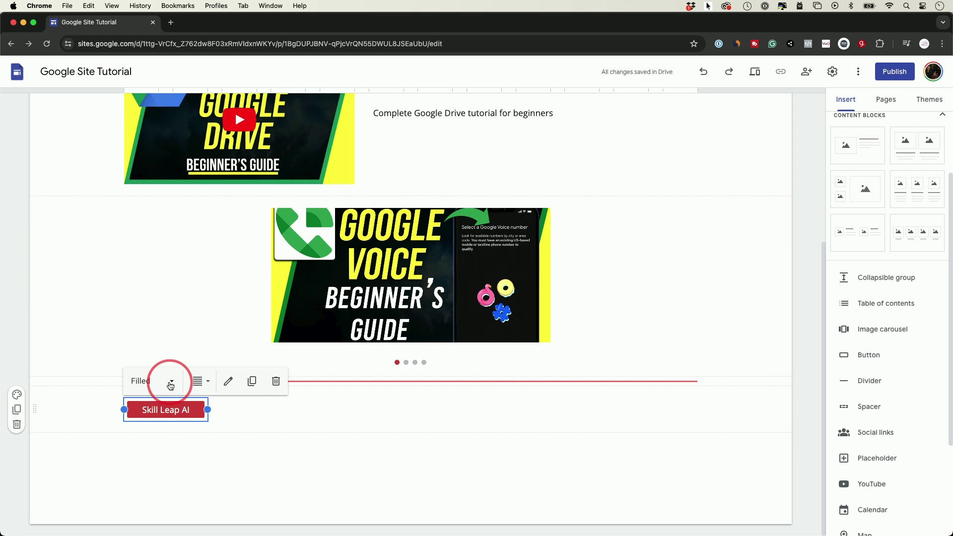
click(149, 407)
click(153, 404)
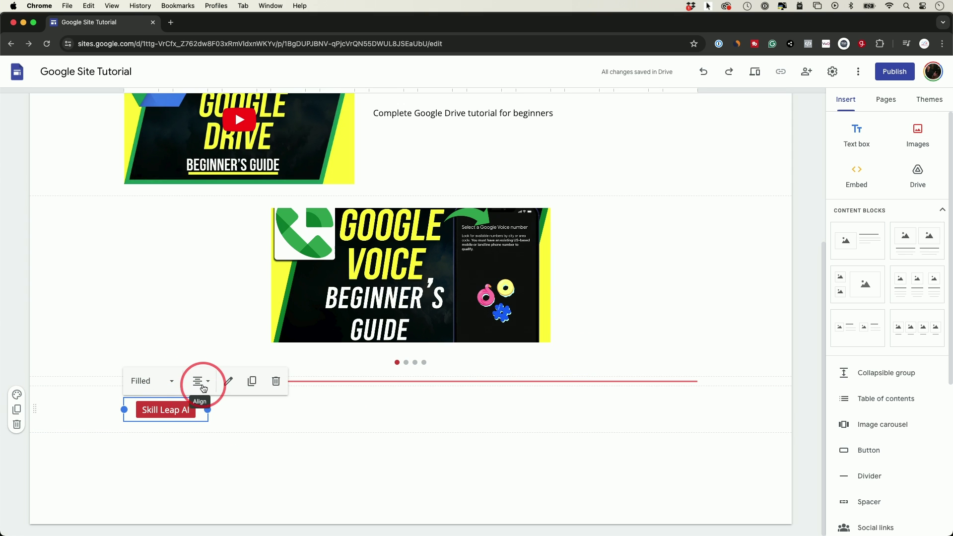
click(204, 388)
click(196, 432)
Move the Skill Leap AI button above the divider and center it under the carousel
drag(164, 411, 439, 377)
drag(168, 401, 438, 399)
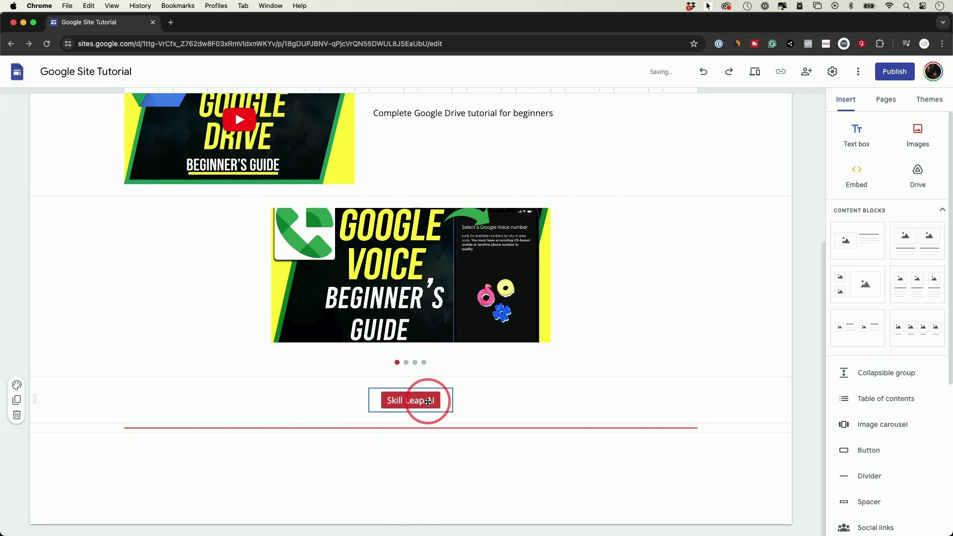
click(447, 448)
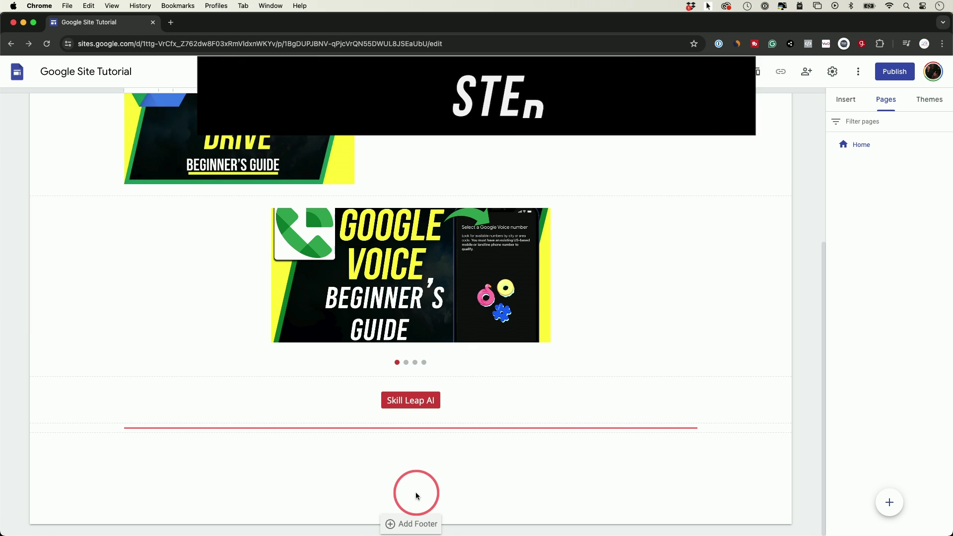
Add a footer to the site with the text "Copyright"
click(408, 523)
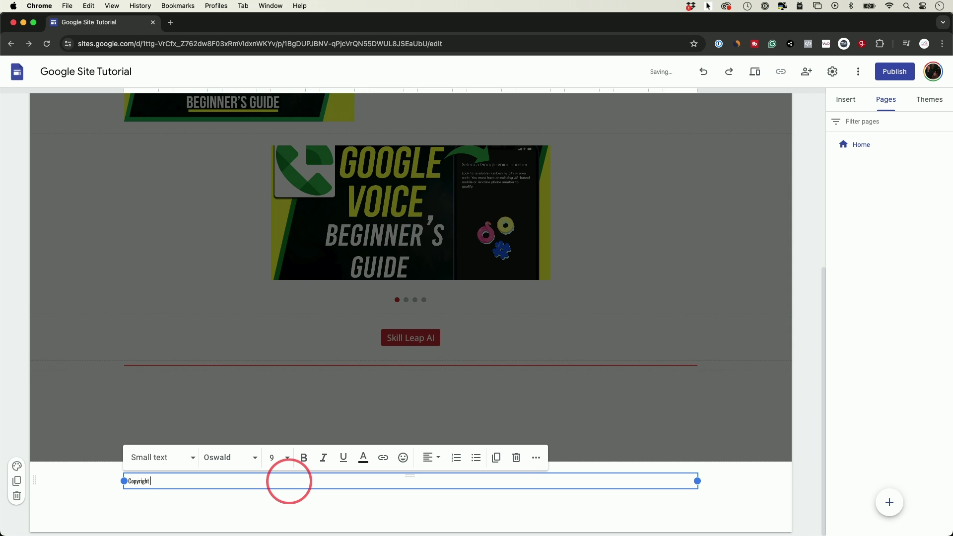
click(294, 502)
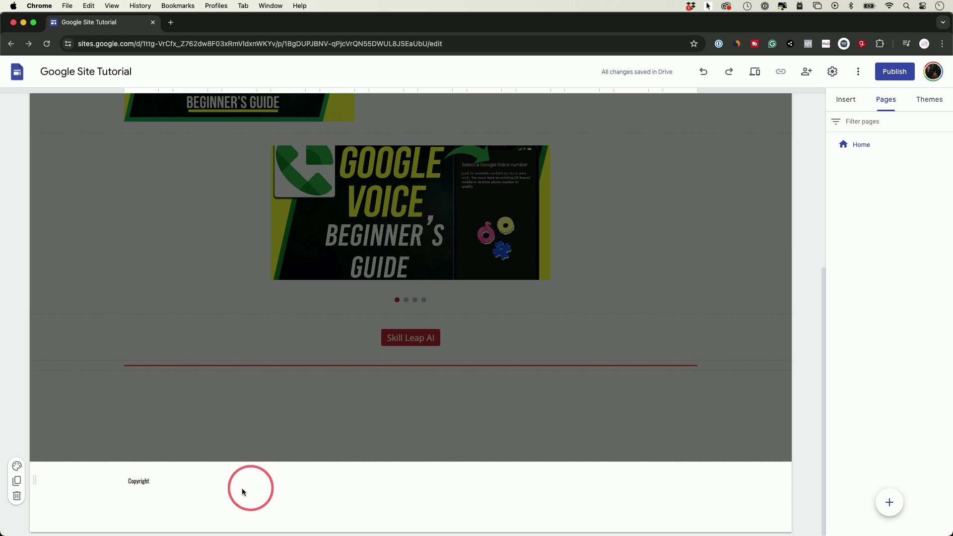
click(303, 403)
click(174, 477)
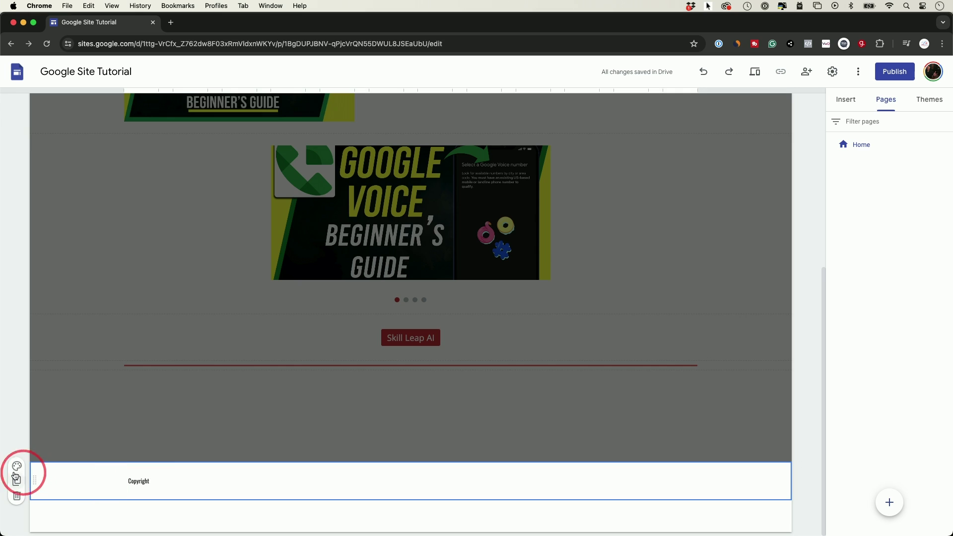
Apply the Style 3 section color to the footer
click(17, 468)
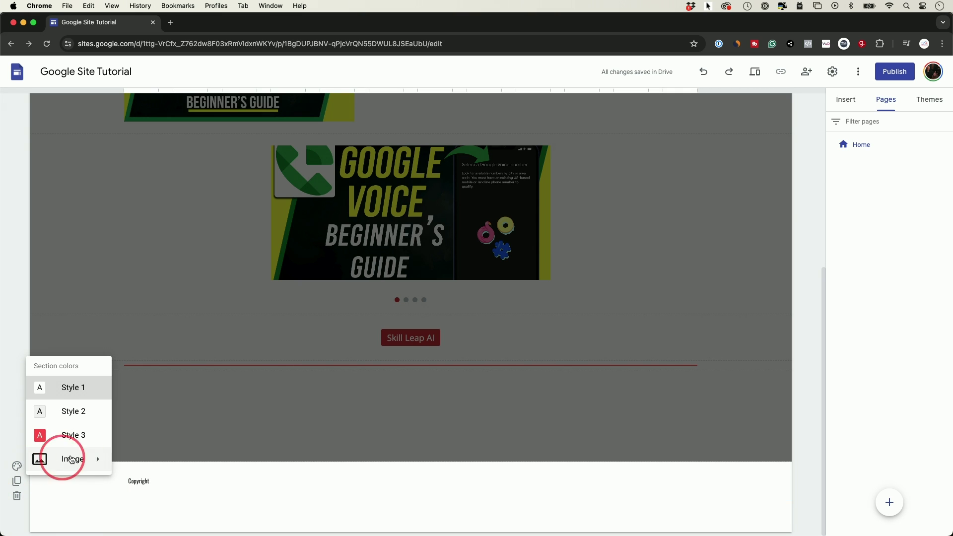
mouse_move(76, 459)
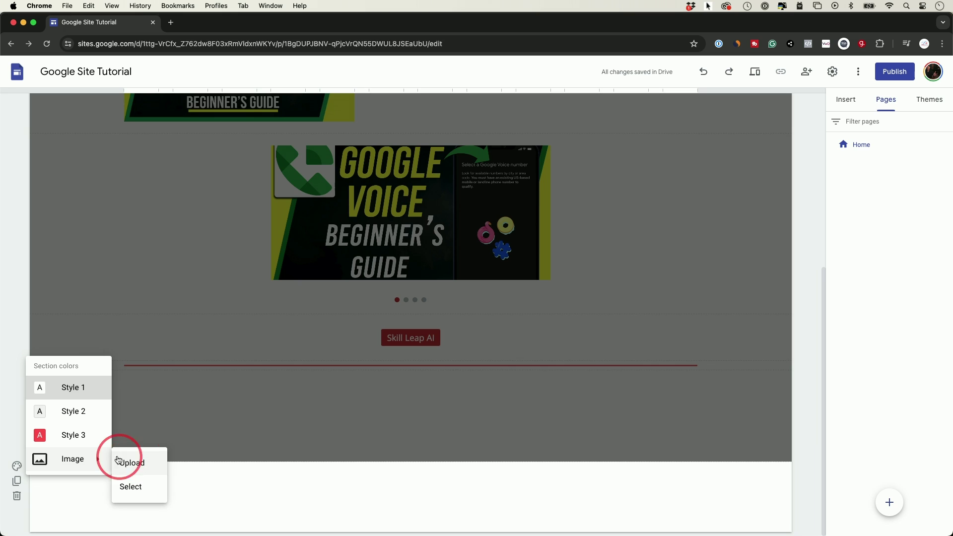
click(85, 440)
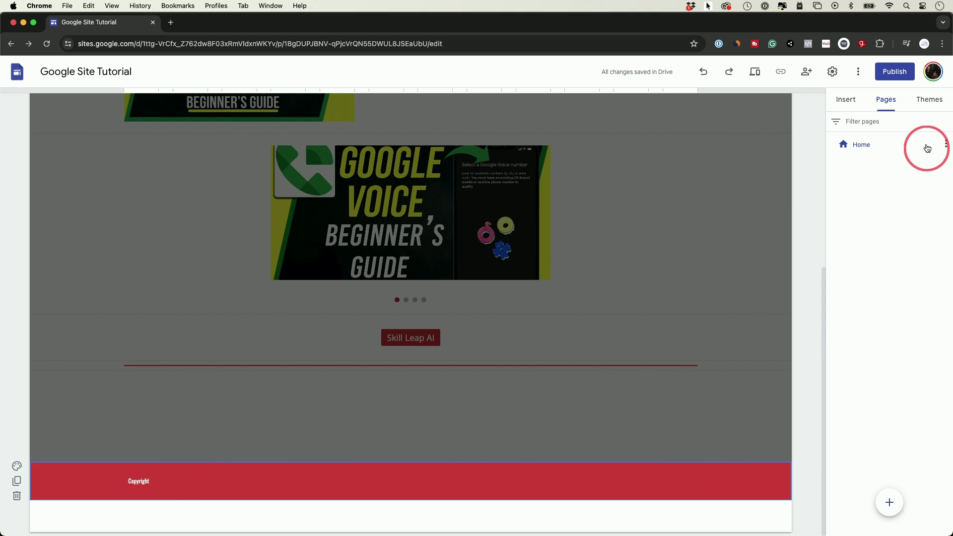
Set a custom color of #9b9797 for the Impression theme
click(930, 105)
scroll(900, 308, down, 3)
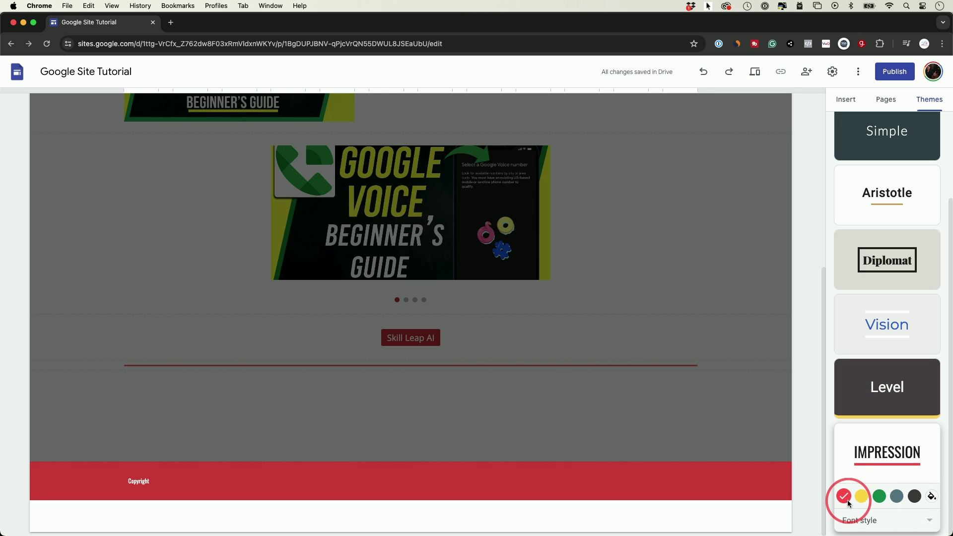
click(931, 498)
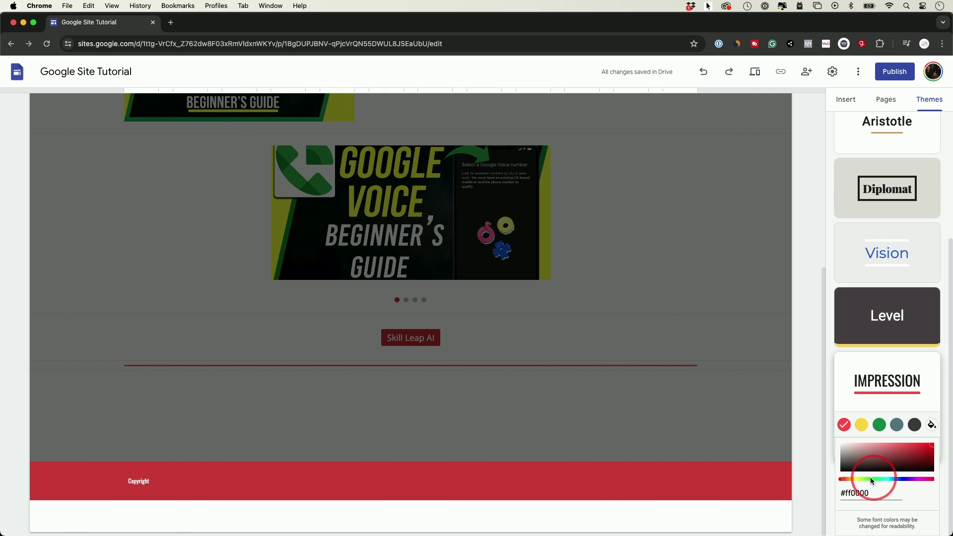
click(843, 457)
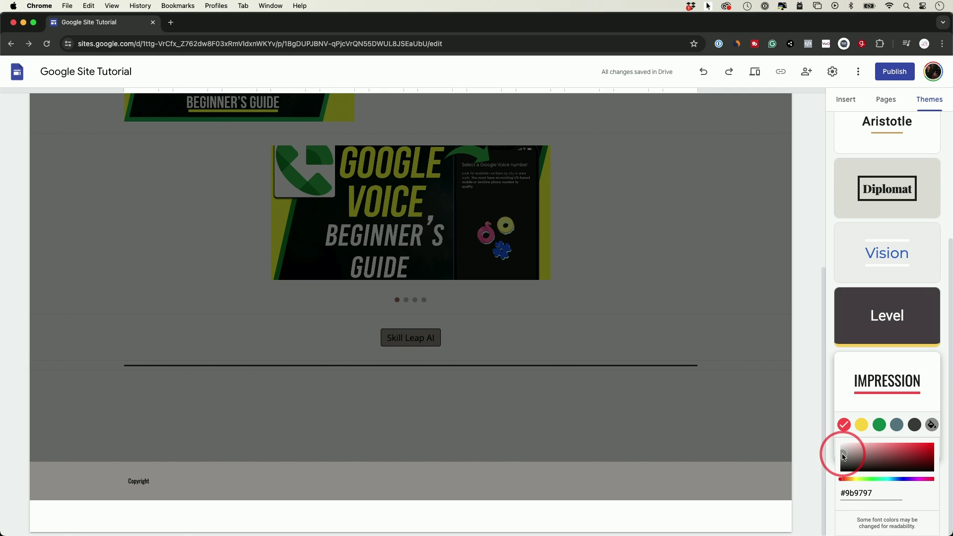
Change the Impression theme's custom color to near black and close the color picker
drag(852, 460, 845, 455)
click(790, 478)
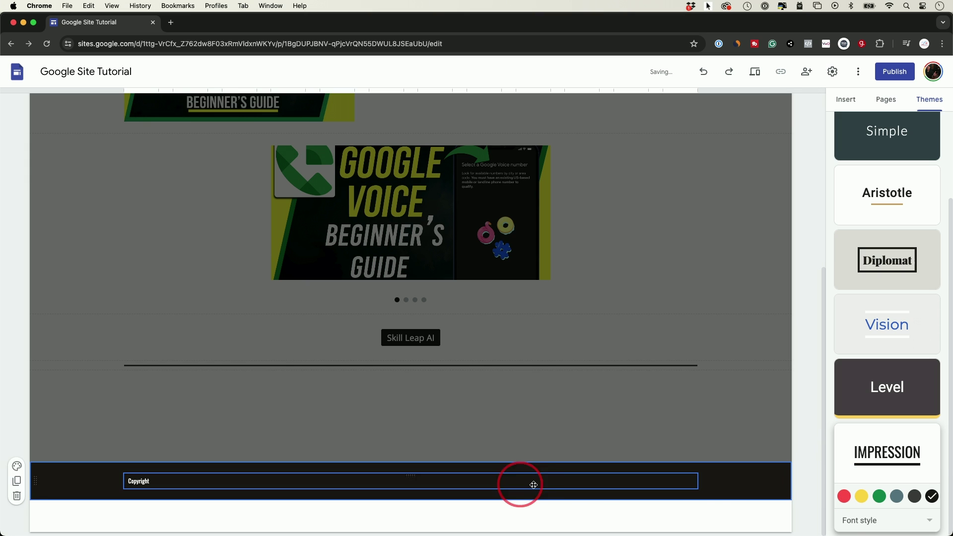
click(545, 401)
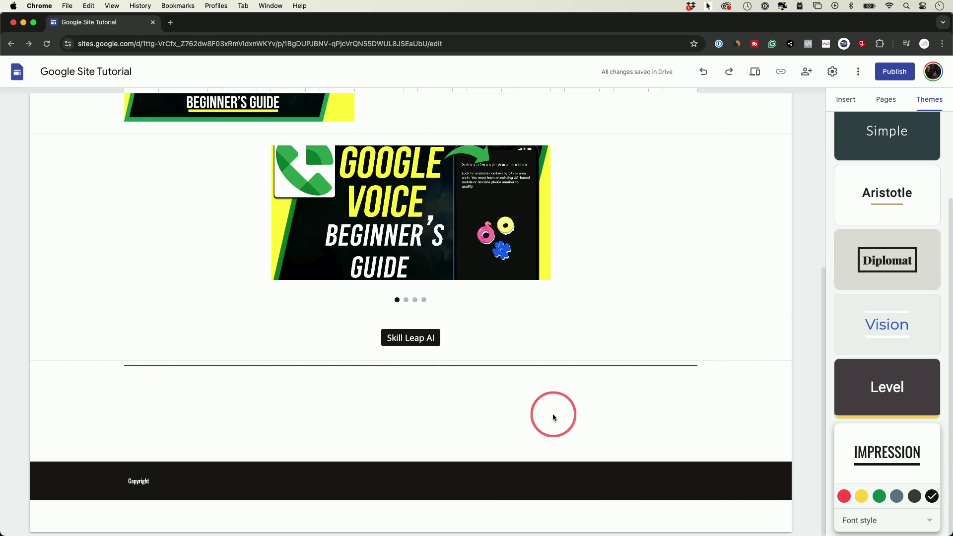
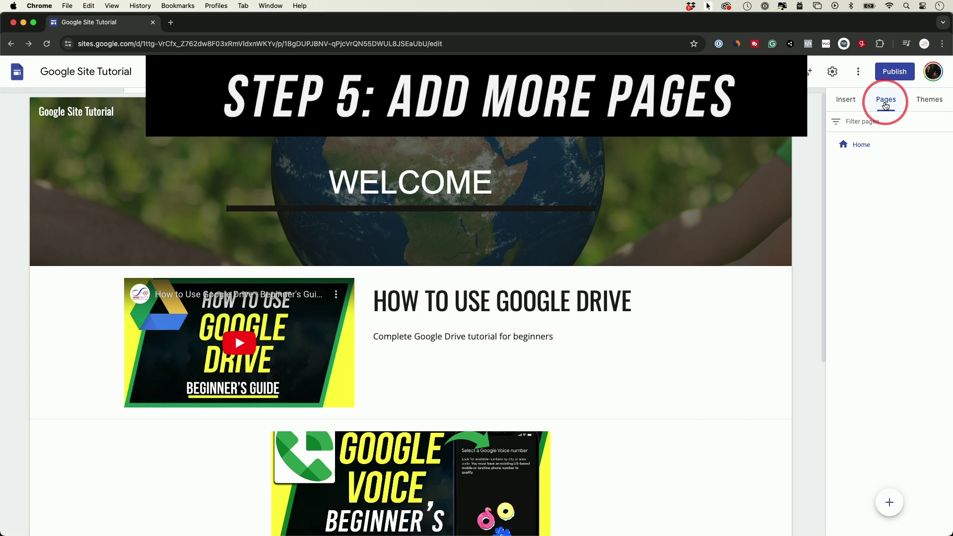
Add a new page named "About Us" to the site
mouse_move(892, 499)
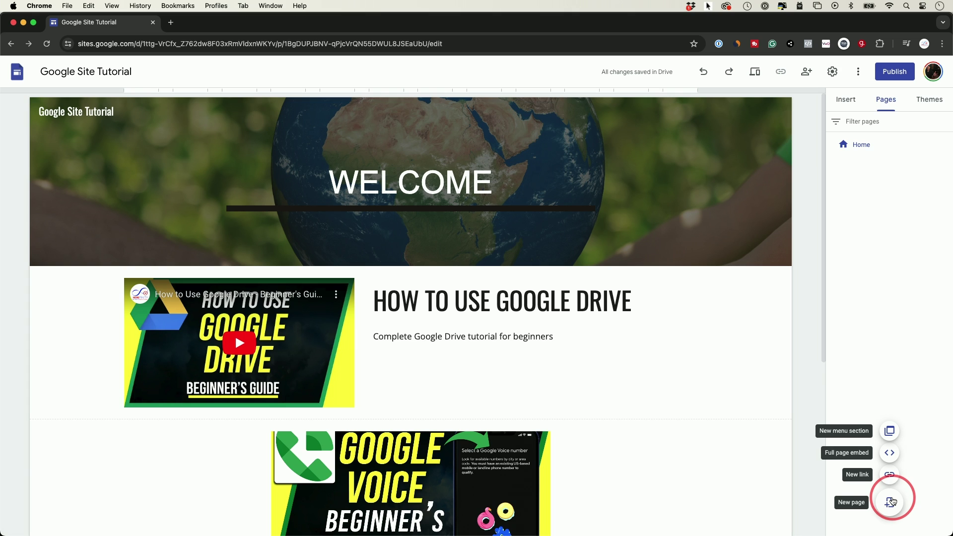
click(891, 501)
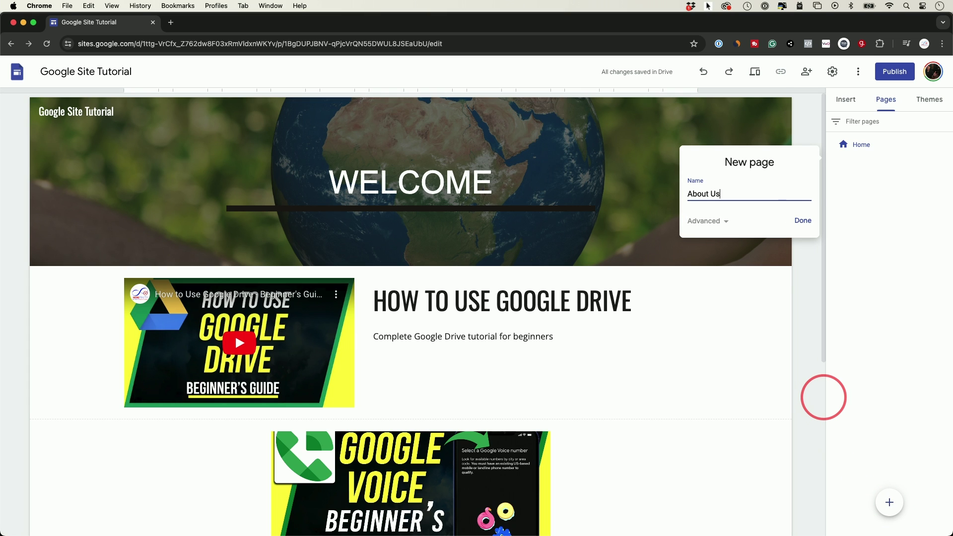
click(802, 222)
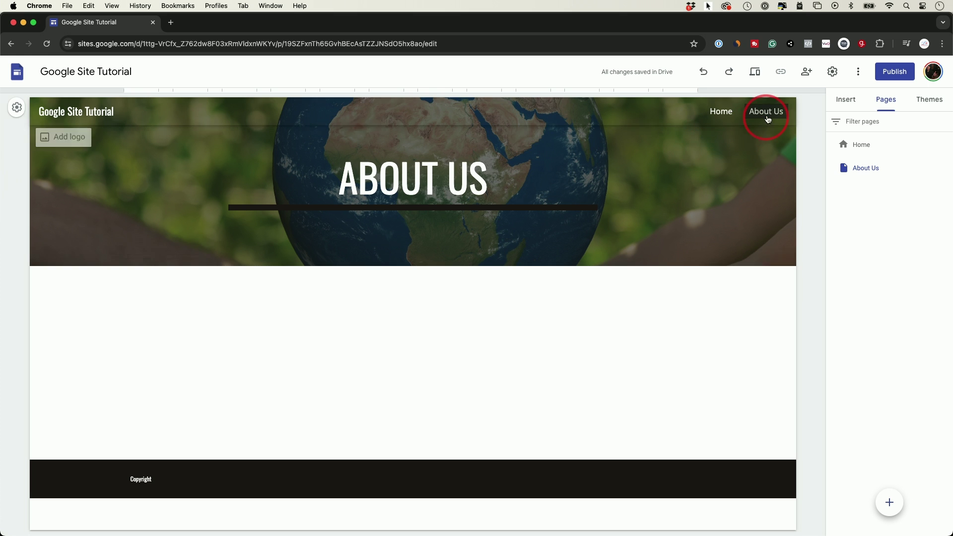
Check the Home page, return to the About Us page and reset its header image to the theme default
click(721, 116)
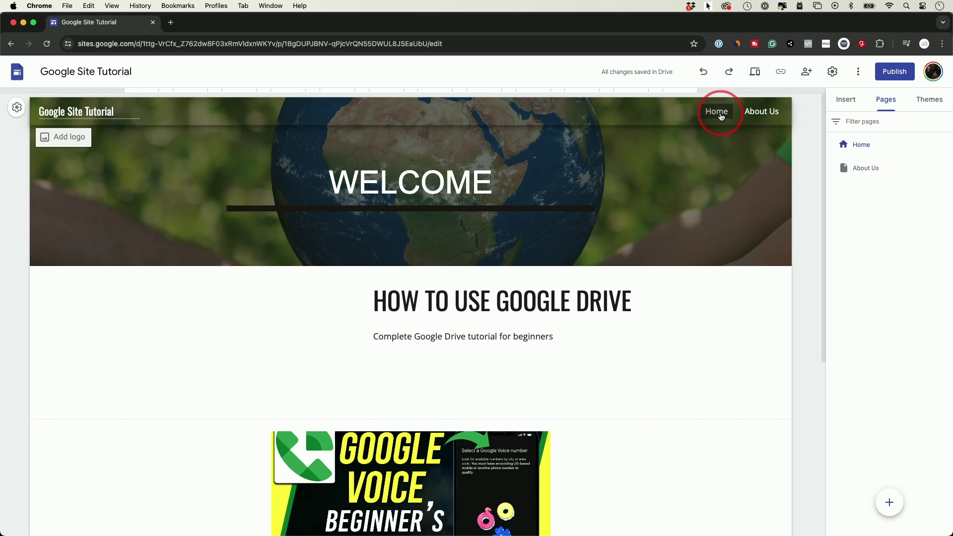
click(759, 116)
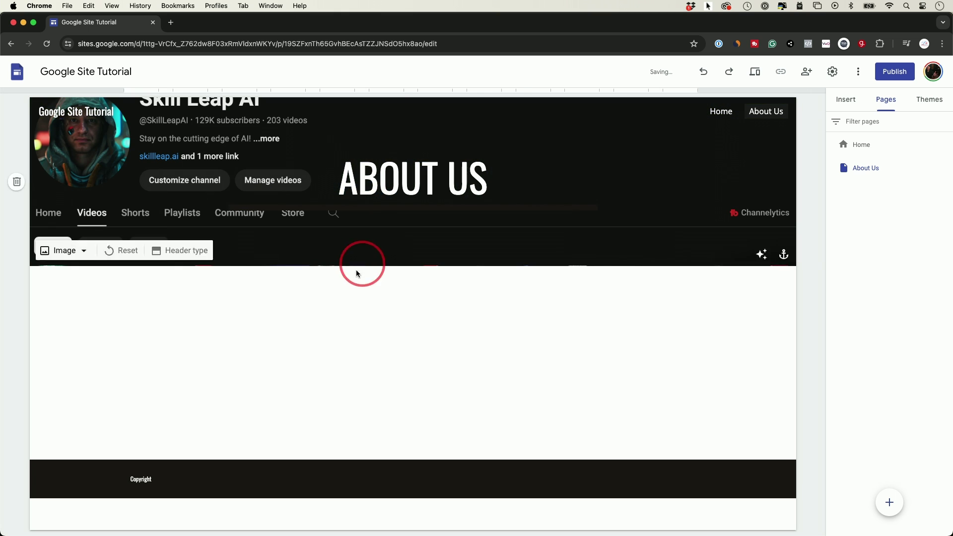
click(338, 176)
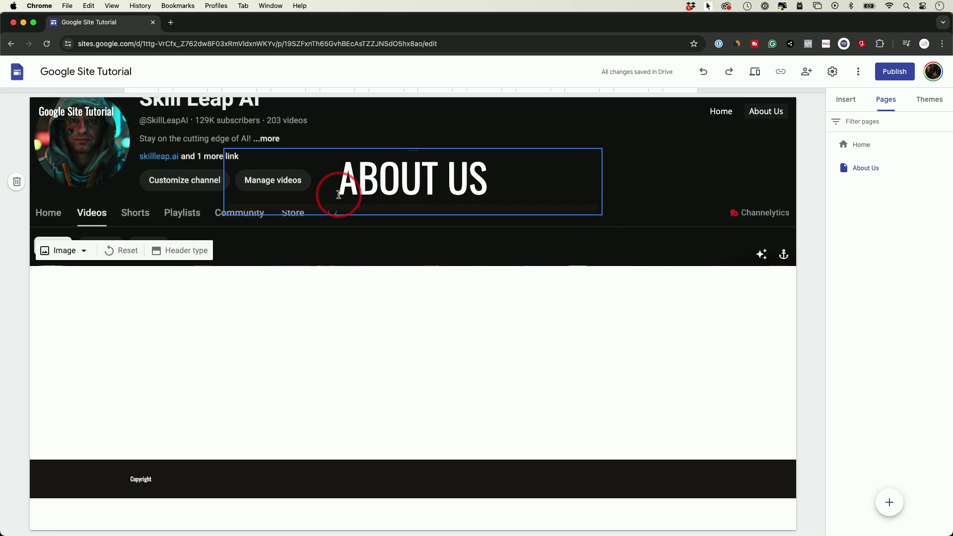
click(122, 252)
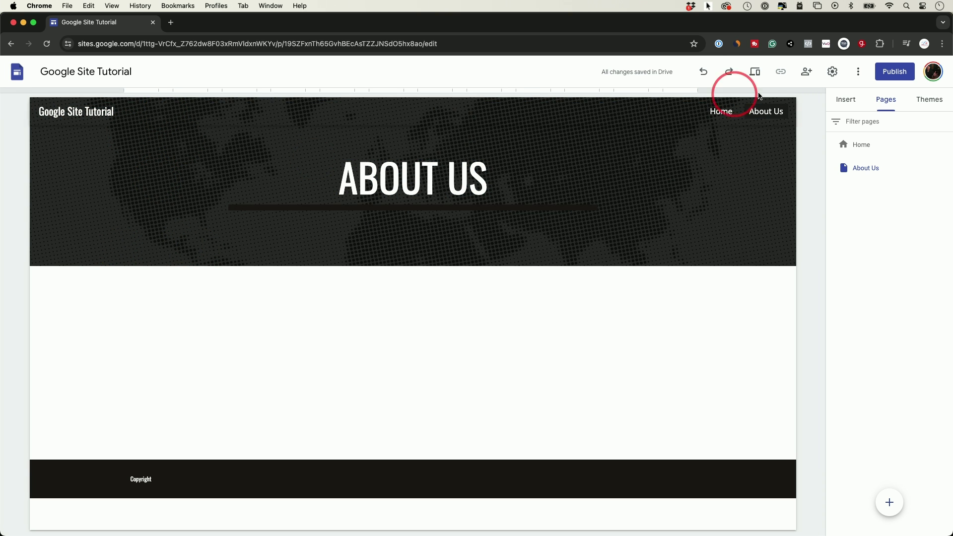
Compare the Home and About Us headers and look through the elements that can be inserted on the About Us page
click(723, 111)
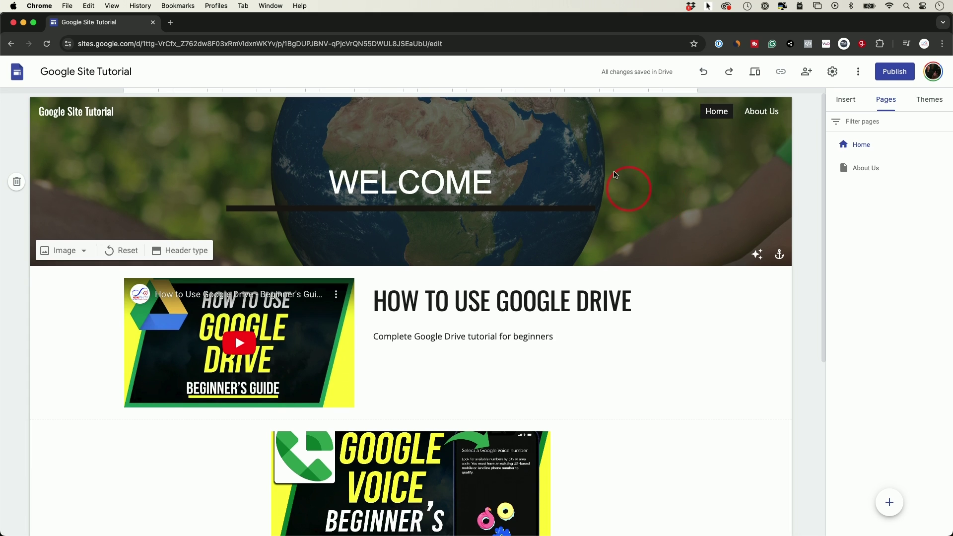
click(763, 111)
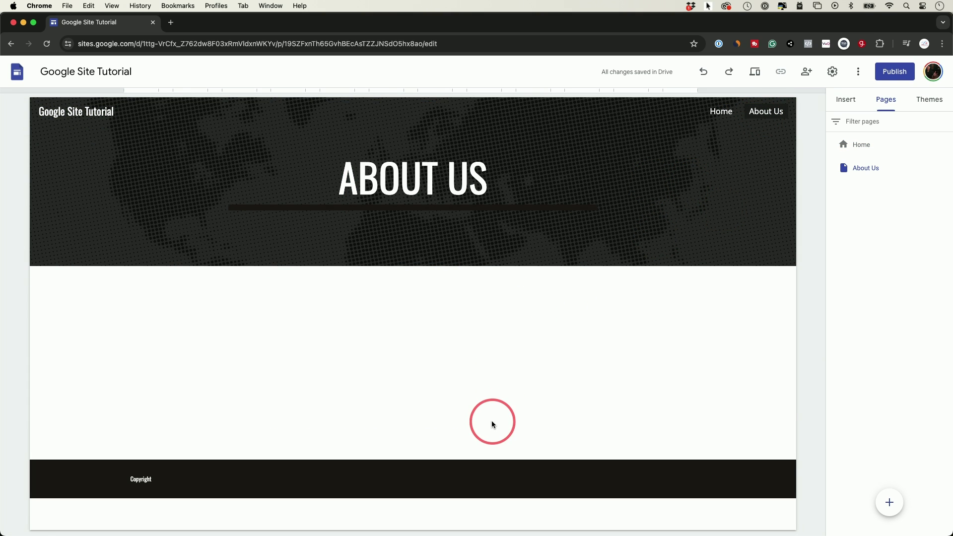
click(847, 104)
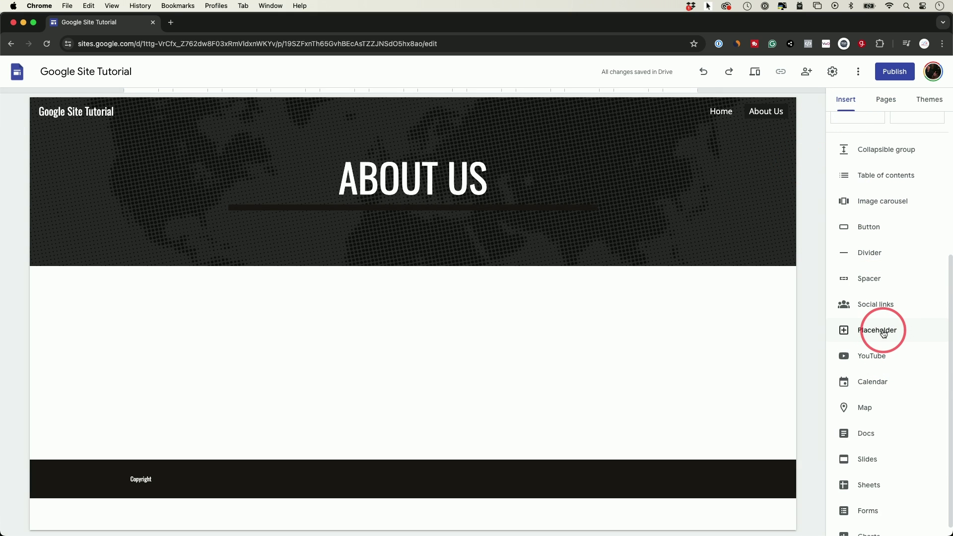
scroll(884, 334, down, 1)
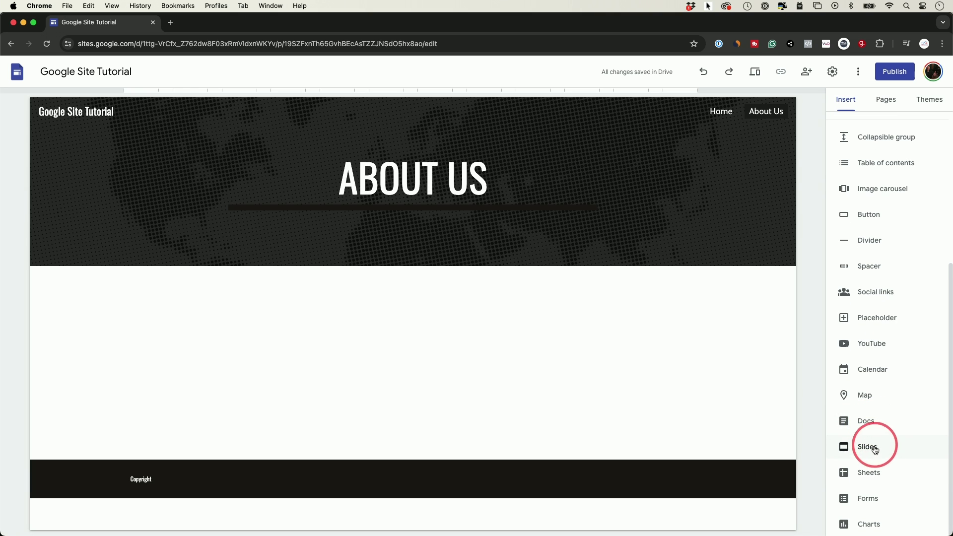
scroll(876, 450, up, 4)
scroll(876, 453, up, 1)
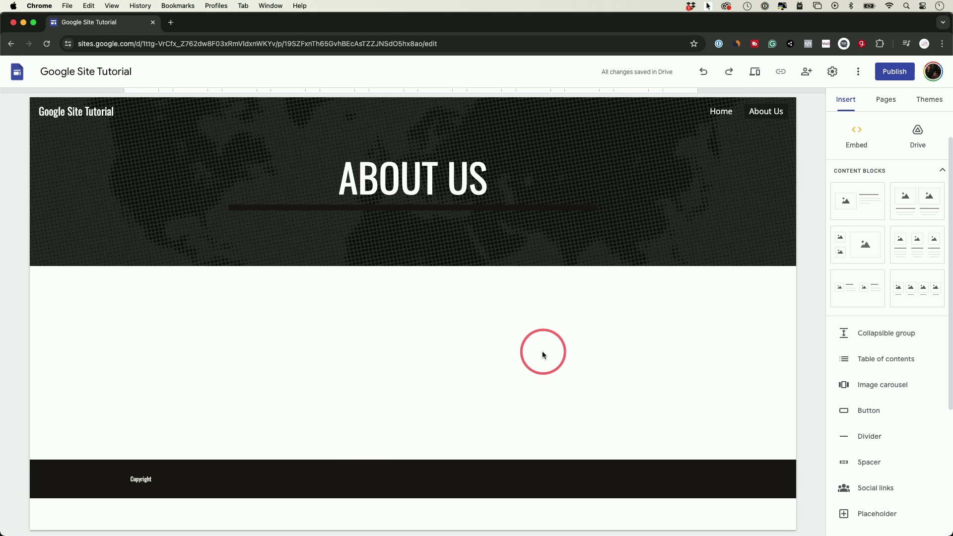
Try adding an unnamed page to the site after the Home page
click(722, 112)
click(879, 105)
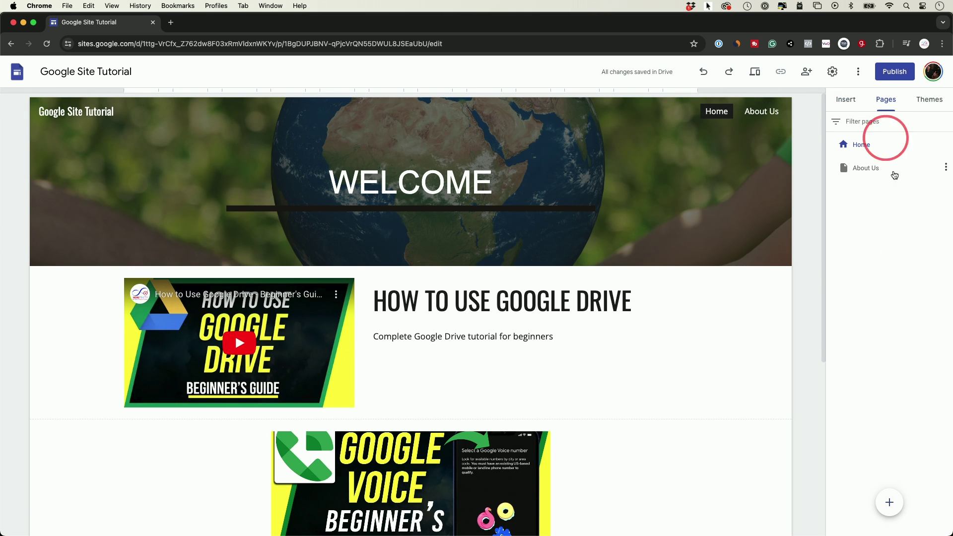
click(889, 501)
click(802, 221)
Try adding a new menu section to the site's navigation
mouse_move(889, 506)
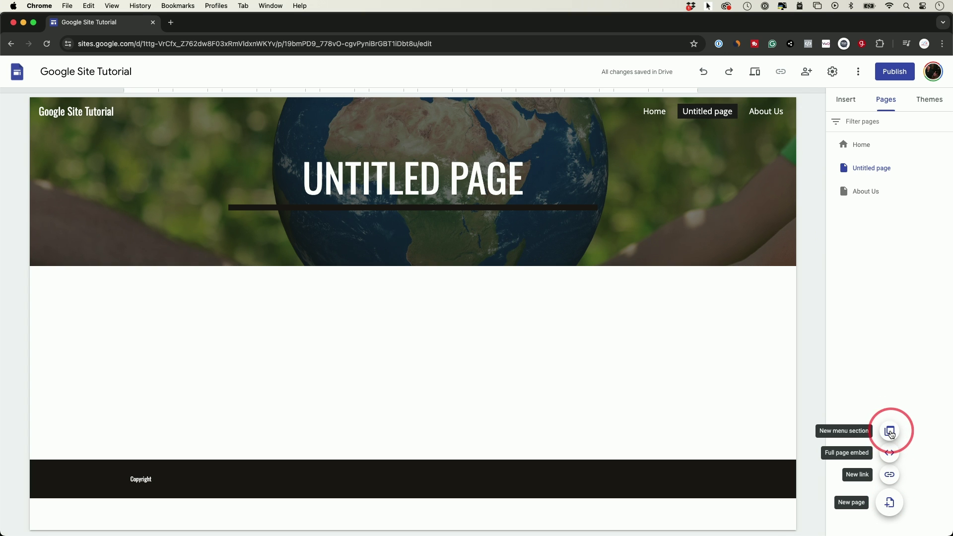
click(890, 432)
click(801, 245)
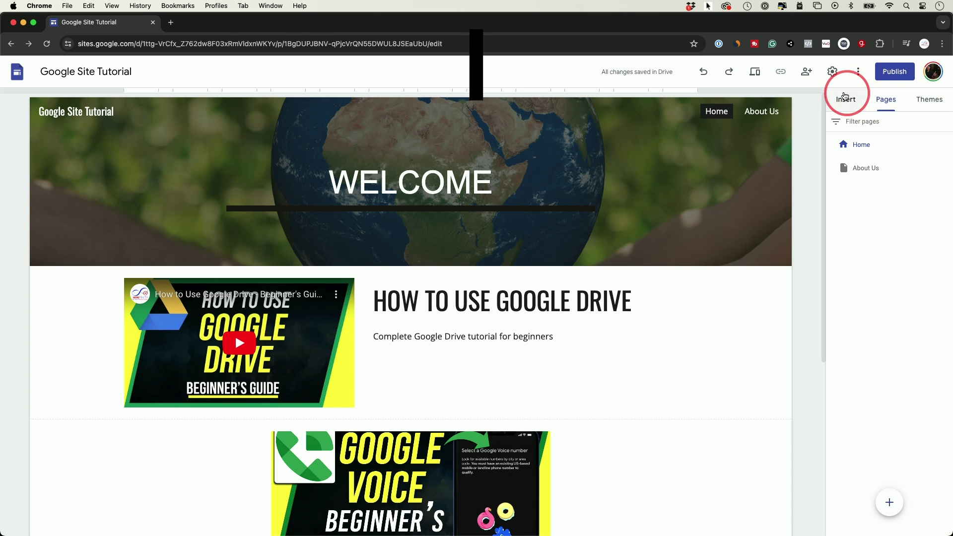
Review the site's sharing options and general access settings without changing them
click(808, 73)
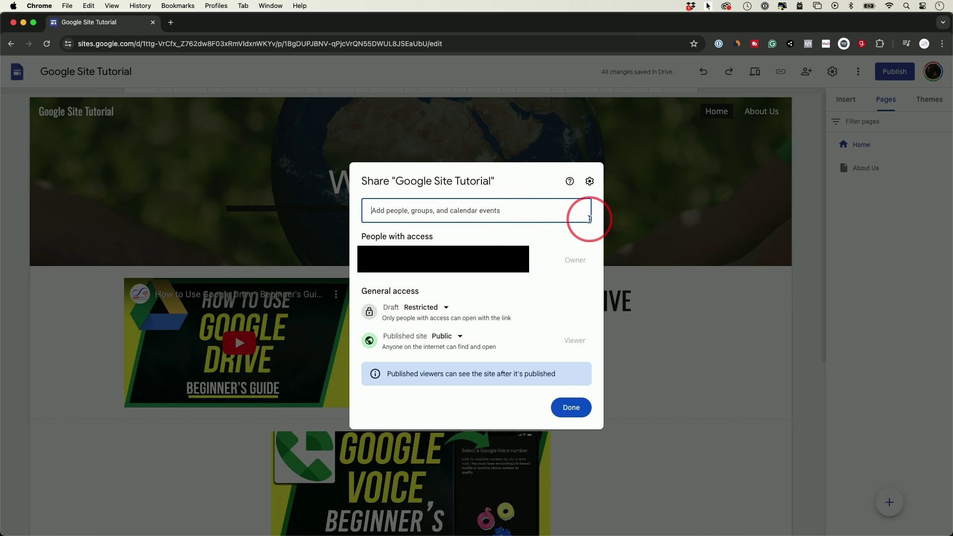
click(727, 189)
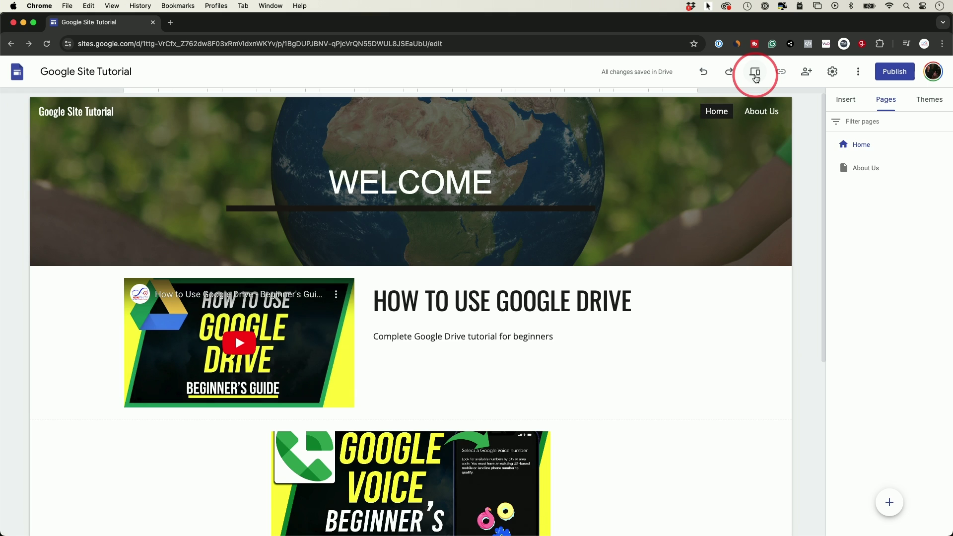
Preview the Home page in the large-screen view, advance its image carousel by two slides, and return to editing
click(756, 74)
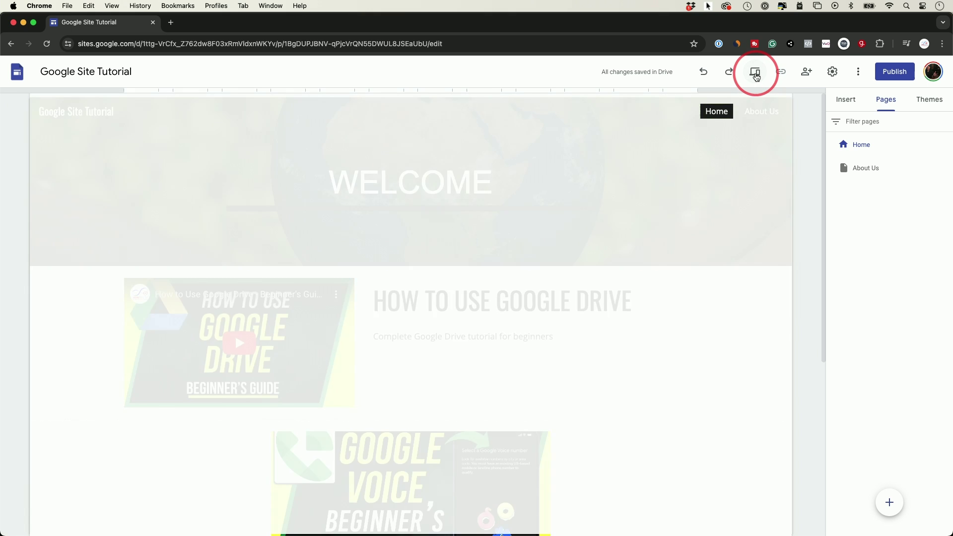
scroll(717, 241, down, 3)
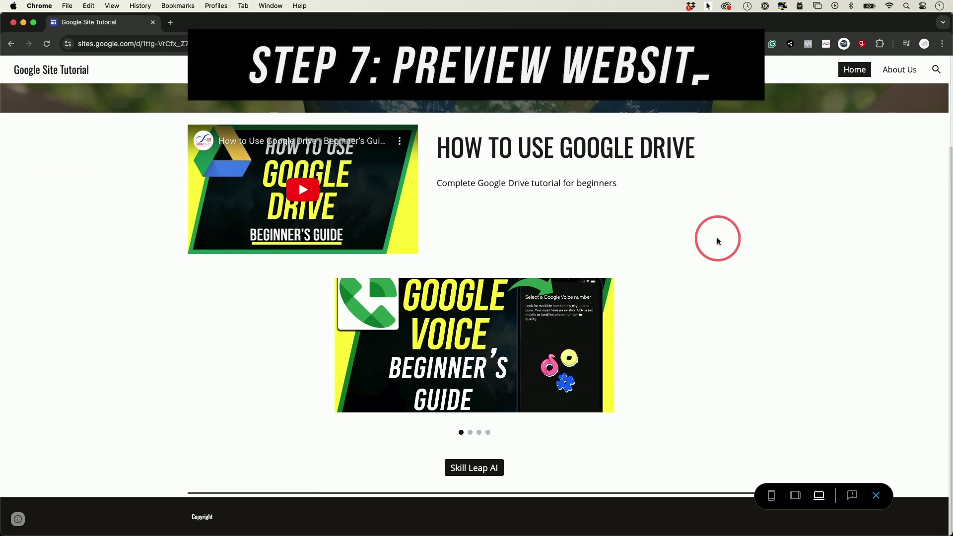
scroll(718, 241, up, 4)
scroll(526, 419, down, 4)
click(598, 354)
click(598, 353)
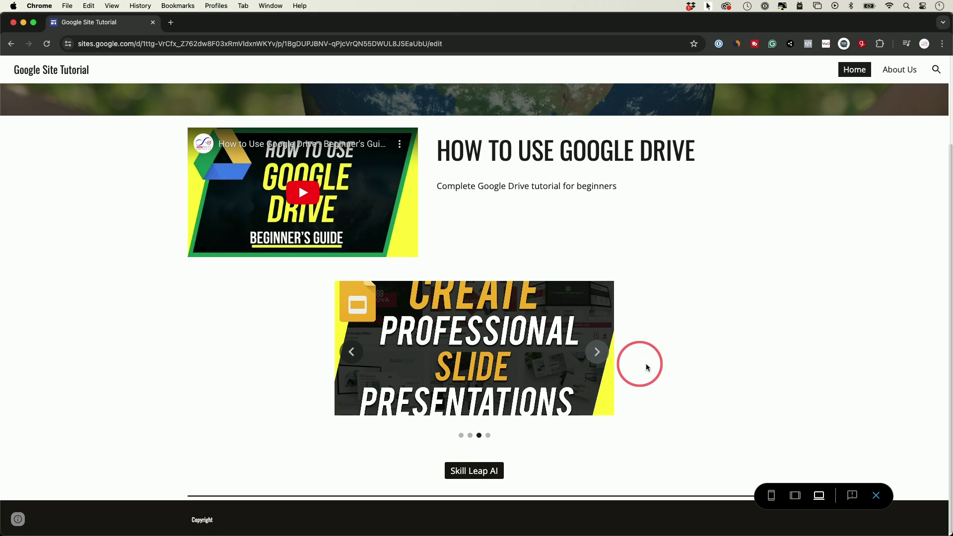
scroll(653, 366, up, 3)
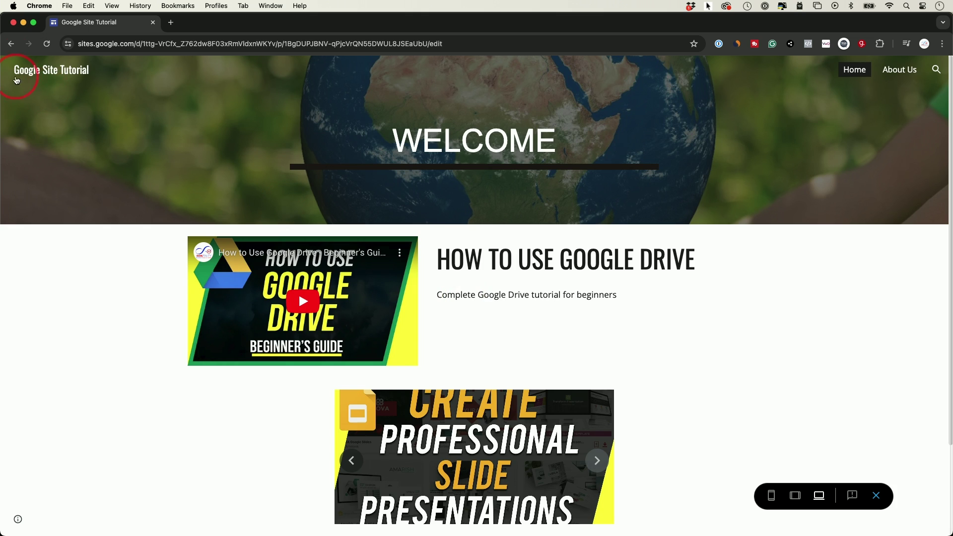
key(Escape)
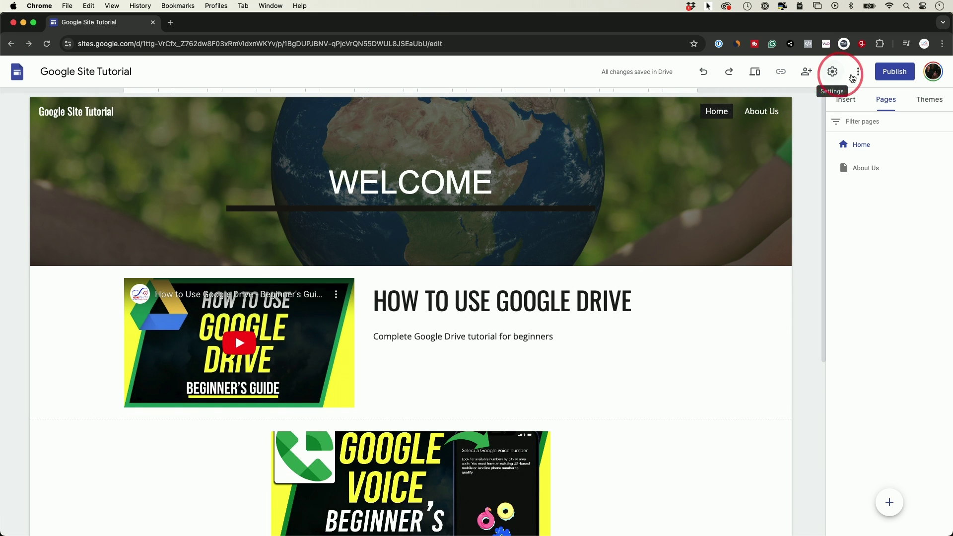
Start publishing the site to the web and enter "tutorial" as its web address
click(893, 73)
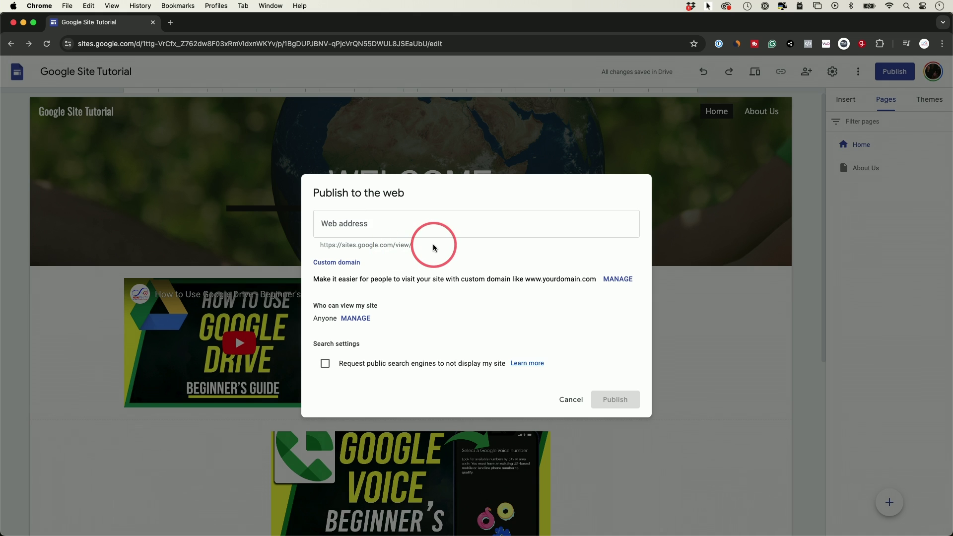
click(399, 222)
text(tutorial)
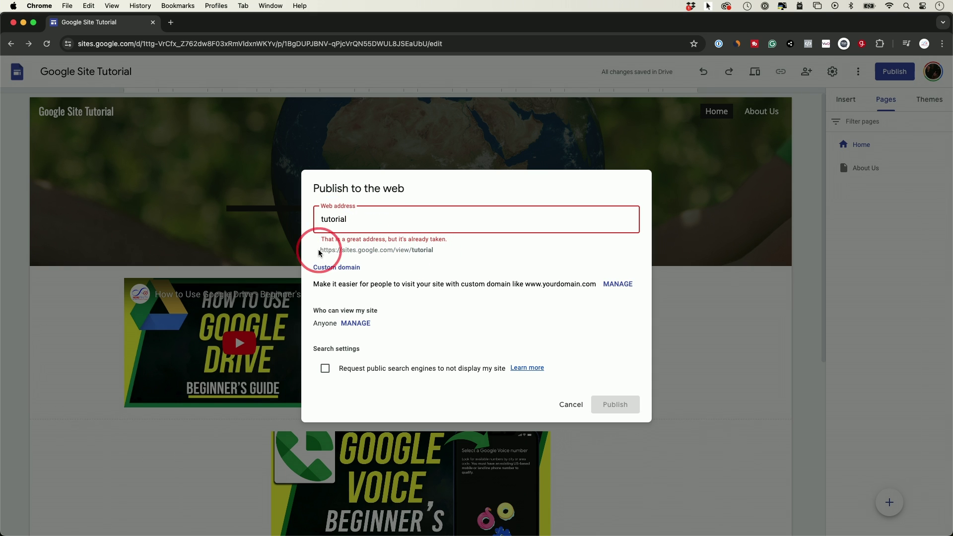
drag(319, 250, 434, 252)
click(392, 251)
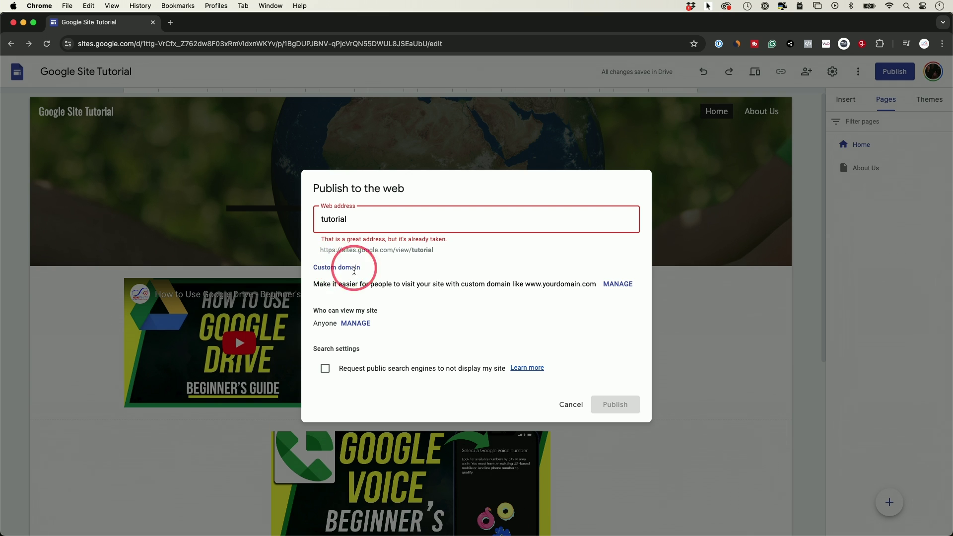
Extend the web address to "tutorial-howfinity" and publish the site
click(343, 218)
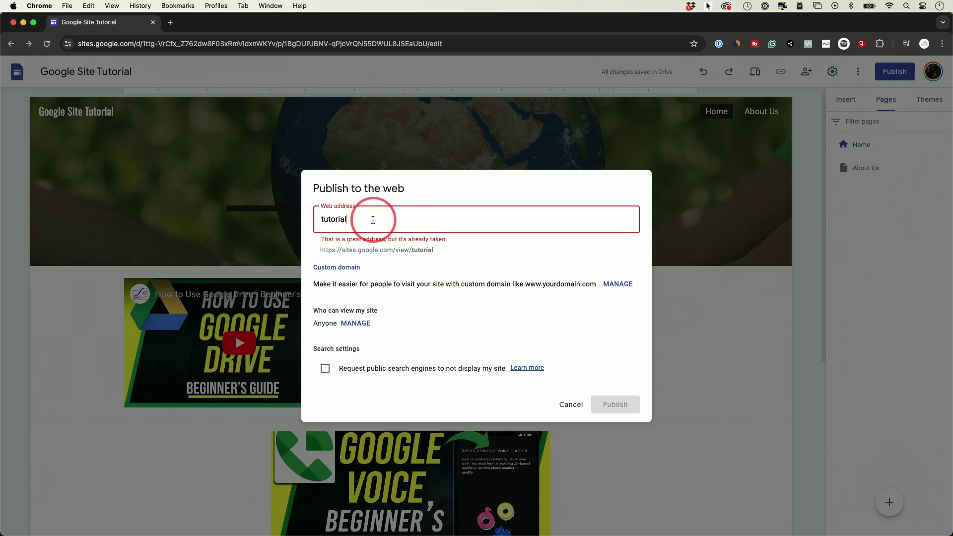
text(-howfinity)
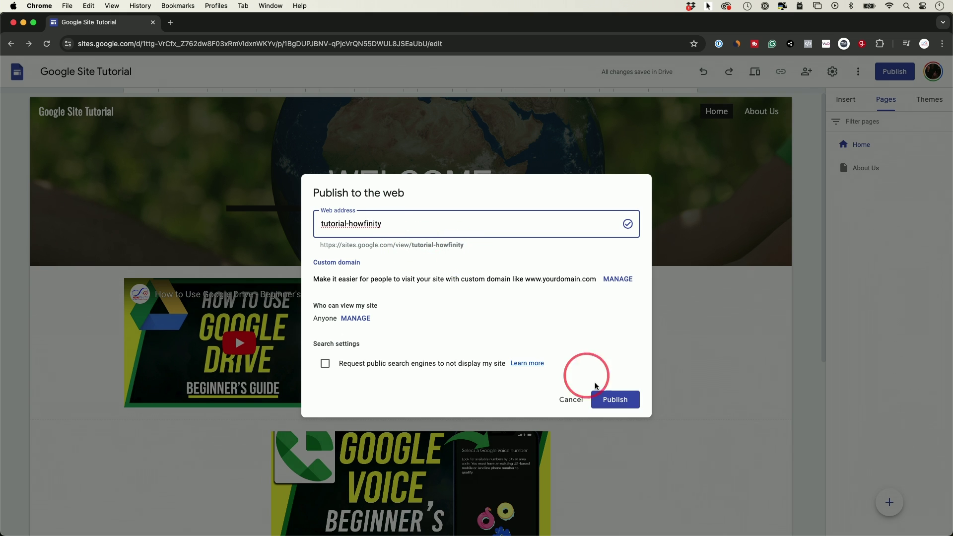
click(620, 400)
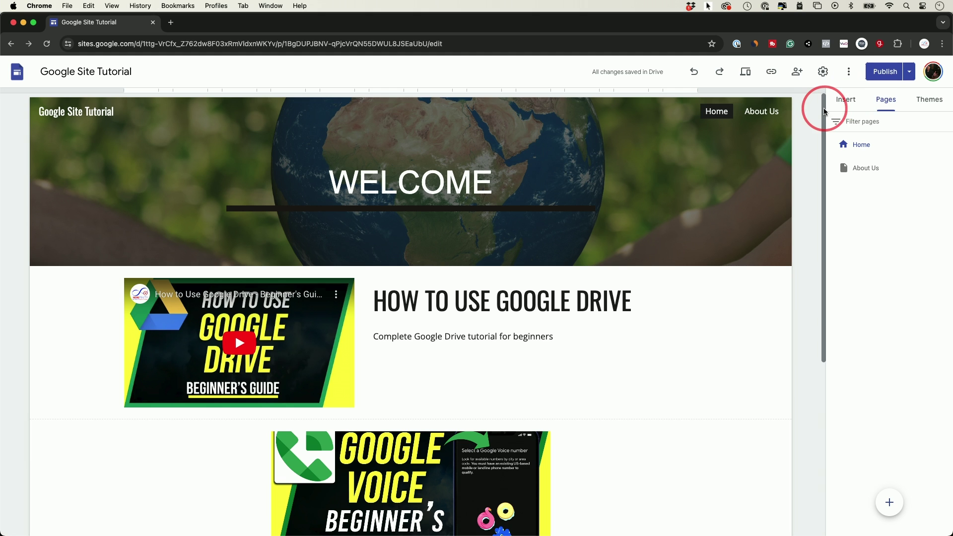
Copy the published site link and open it in a new browser tab
click(772, 73)
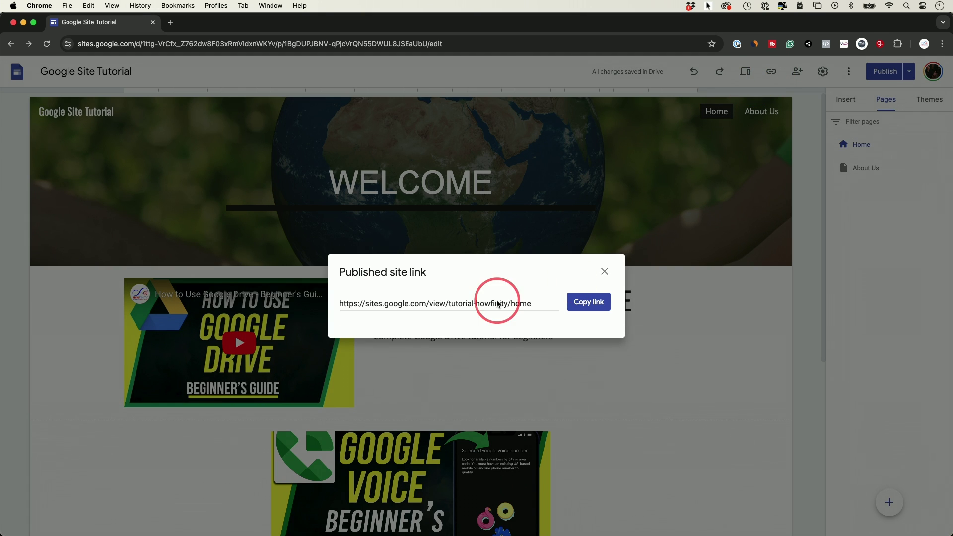
click(586, 303)
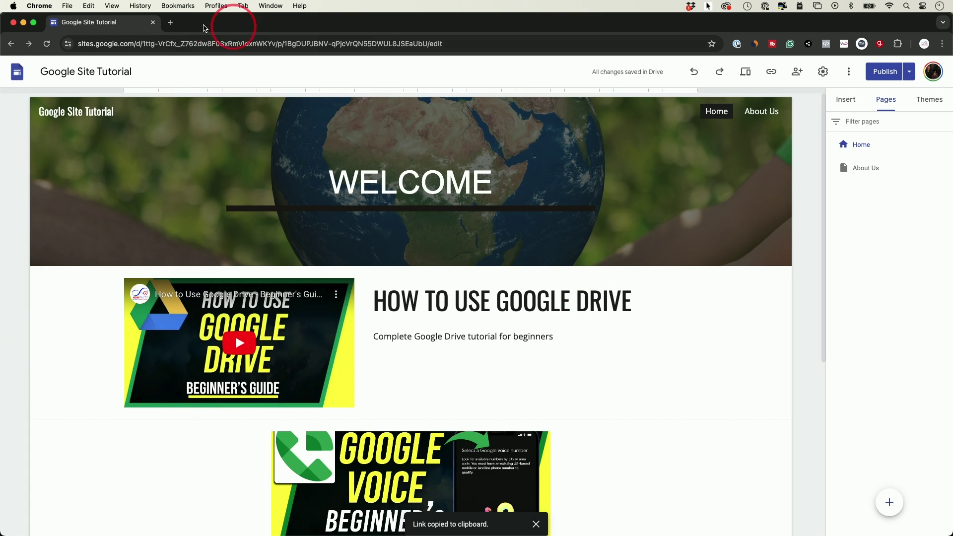
click(172, 23)
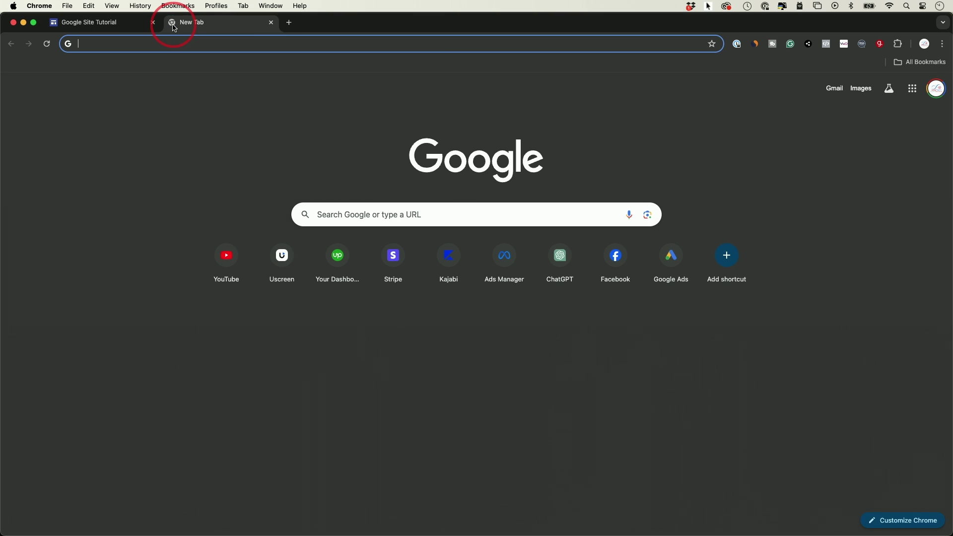
key(super+v)
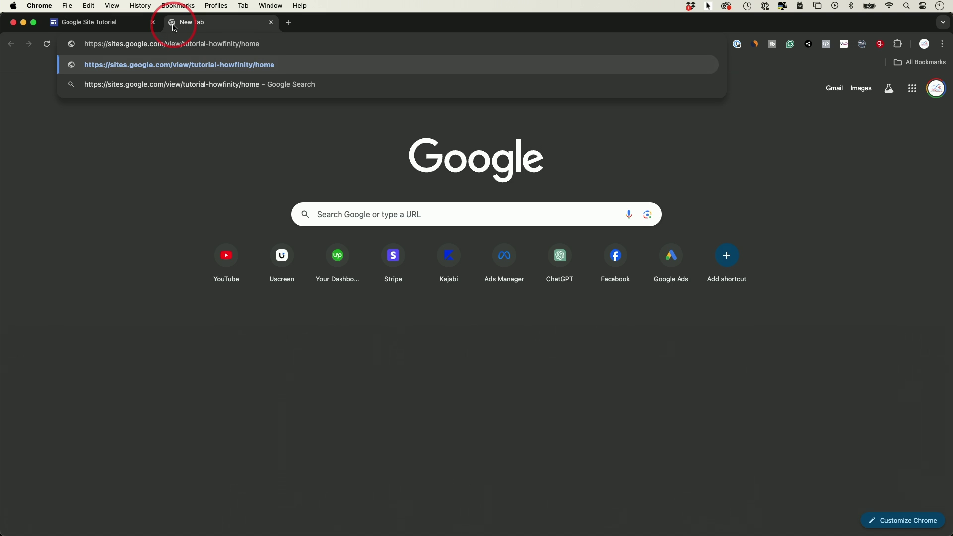
key(Return)
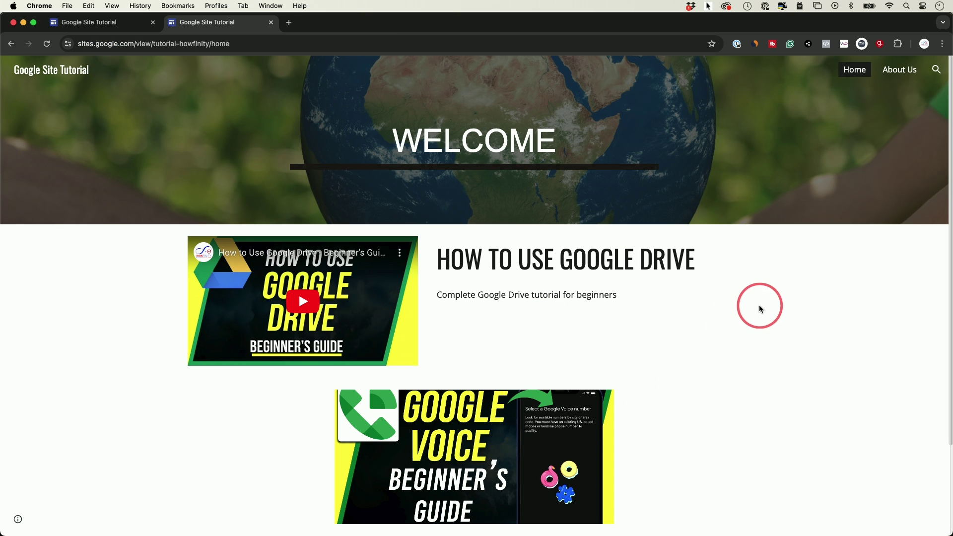
Return to the Google Sites start page and create a new site from the Project template in the template gallery
click(102, 22)
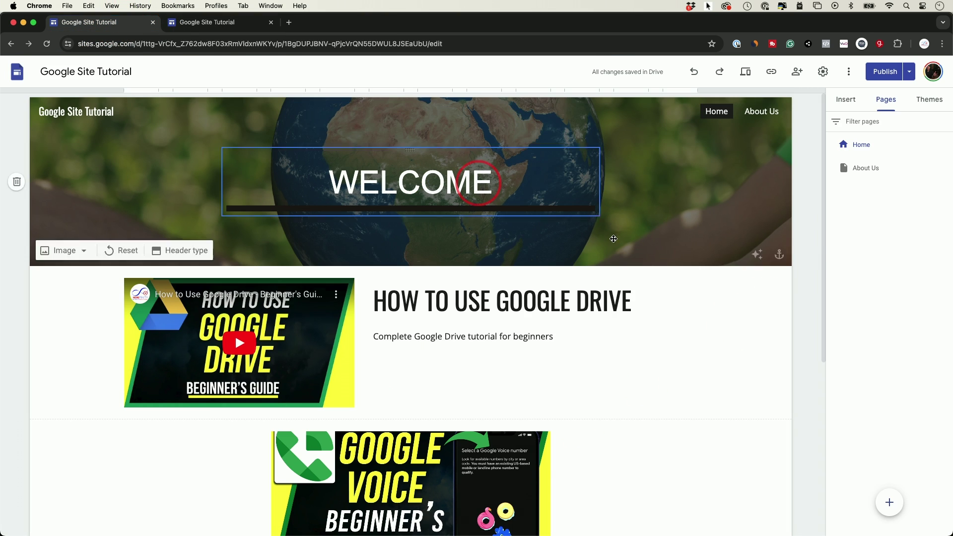
click(846, 99)
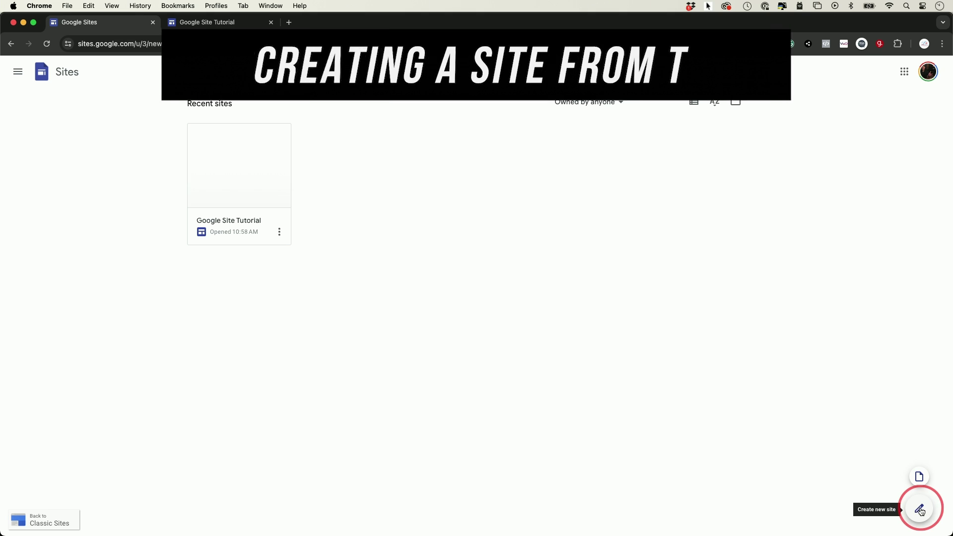
mouse_move(920, 506)
click(920, 476)
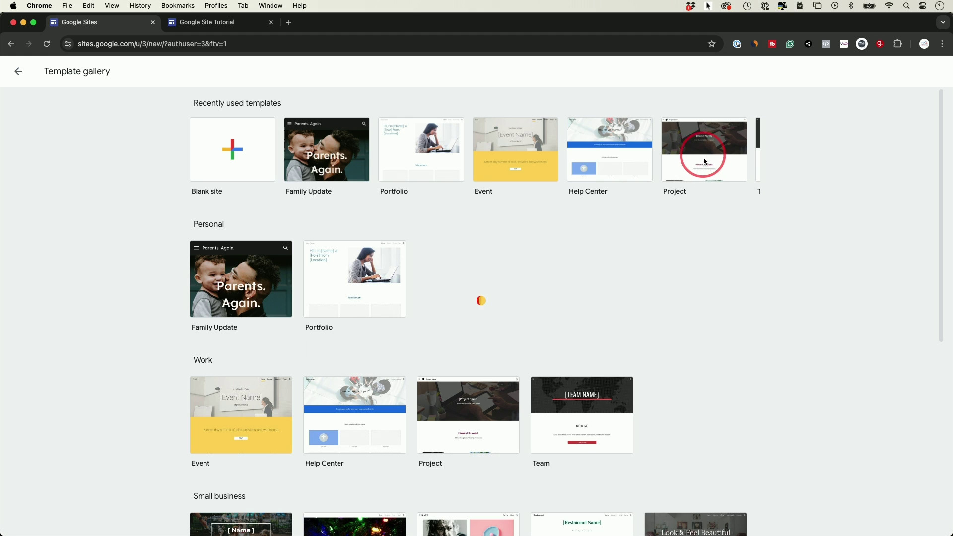
click(697, 183)
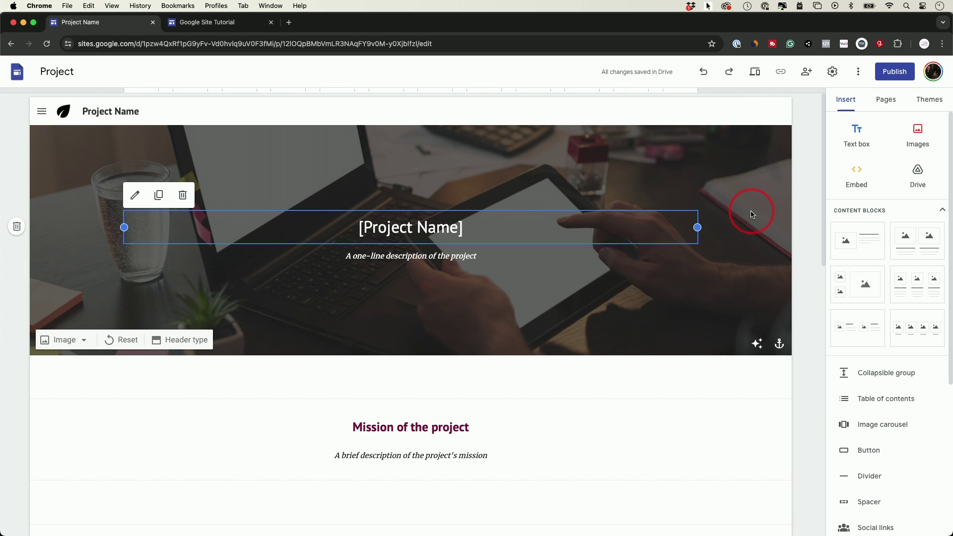
Review the Project template's Home page from the header through the effort blocks and action button to the footer contact details
scroll(752, 214, down, 6)
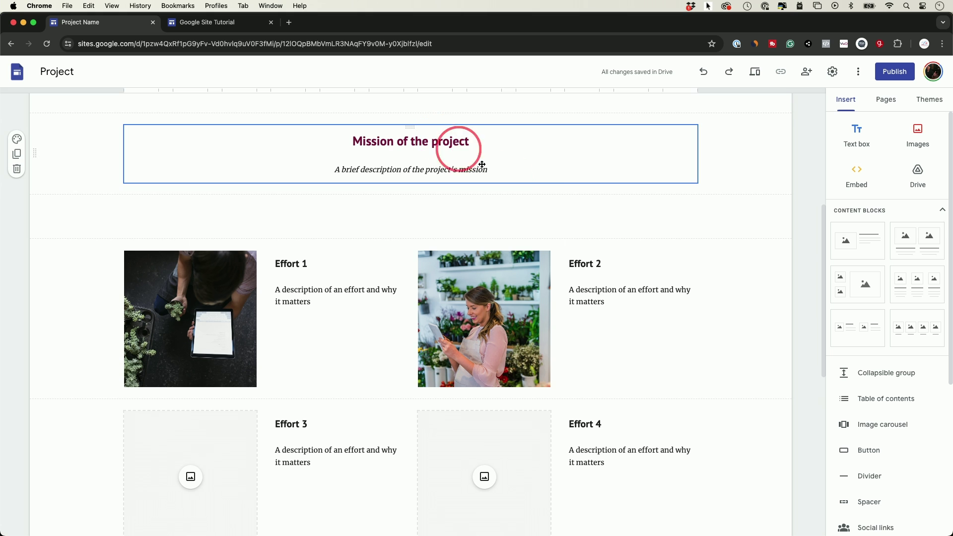
scroll(575, 198, down, 2)
scroll(561, 292, down, 2)
click(483, 300)
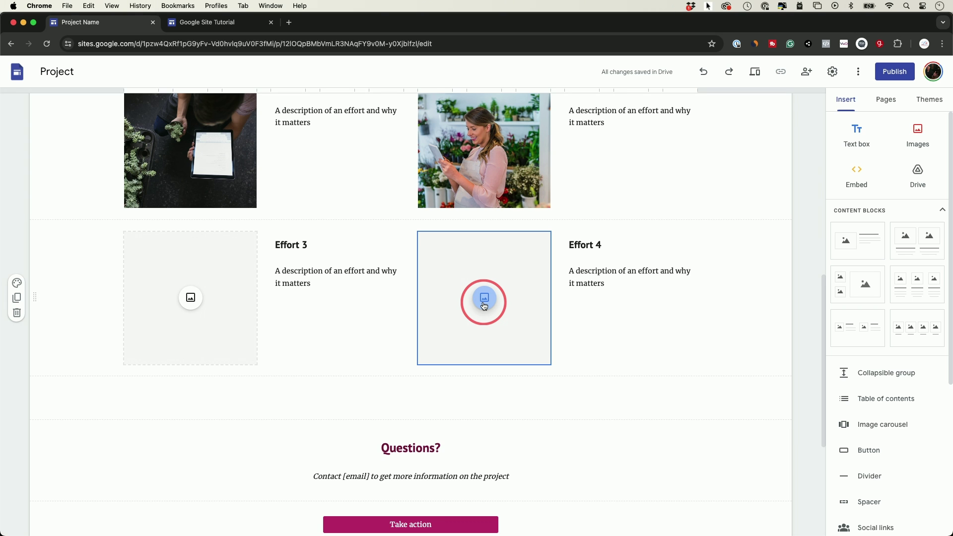
click(587, 244)
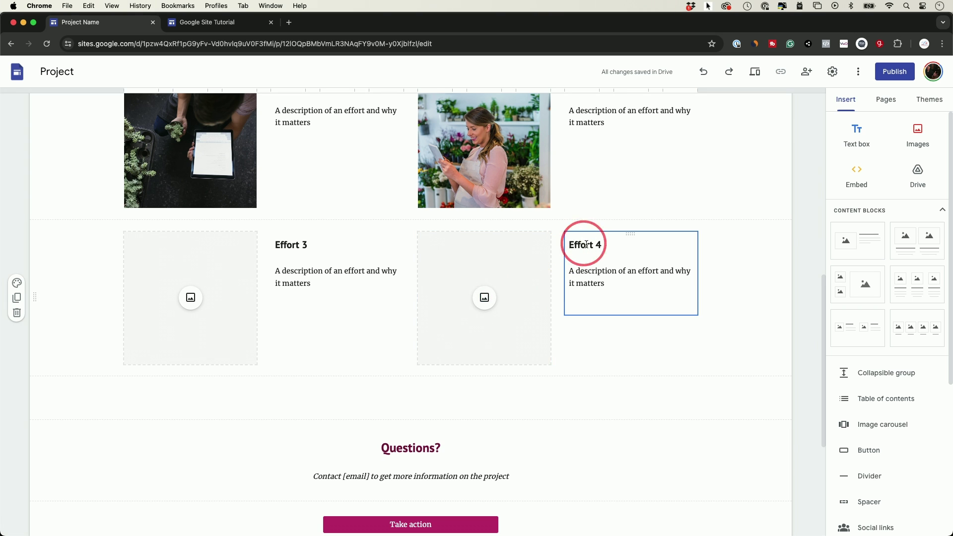
scroll(589, 270, down, 5)
click(432, 304)
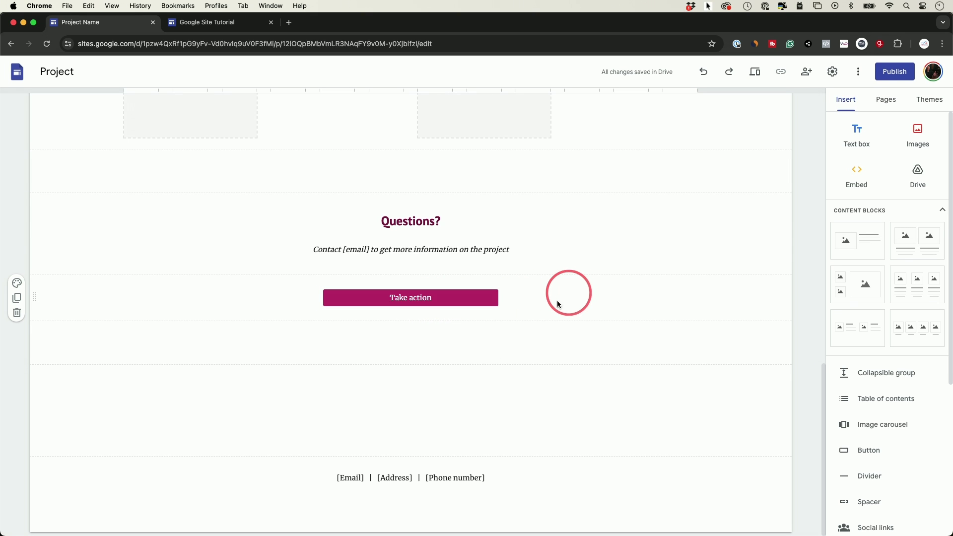
mouse_move(341, 474)
scroll(427, 474, up, 20)
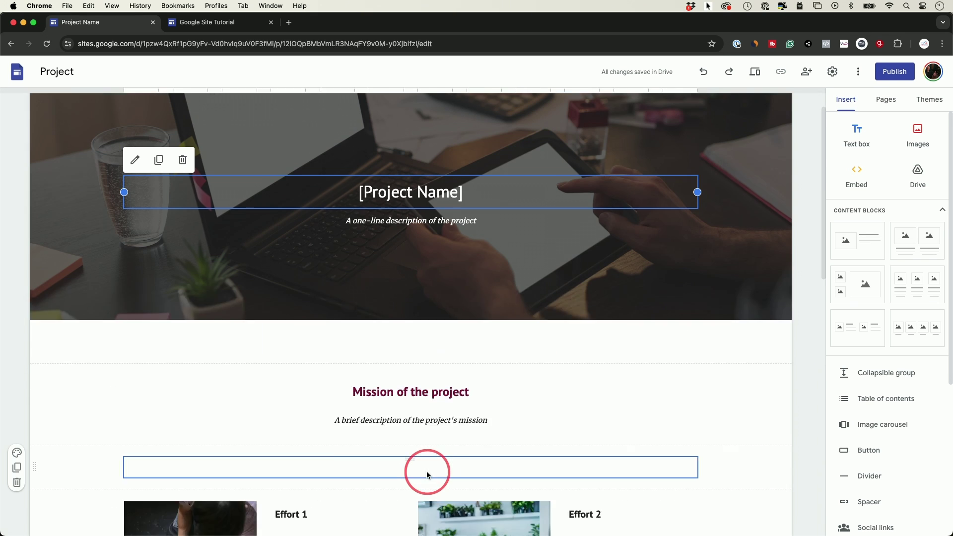
Look through the content of the template's History and Team pages
click(885, 105)
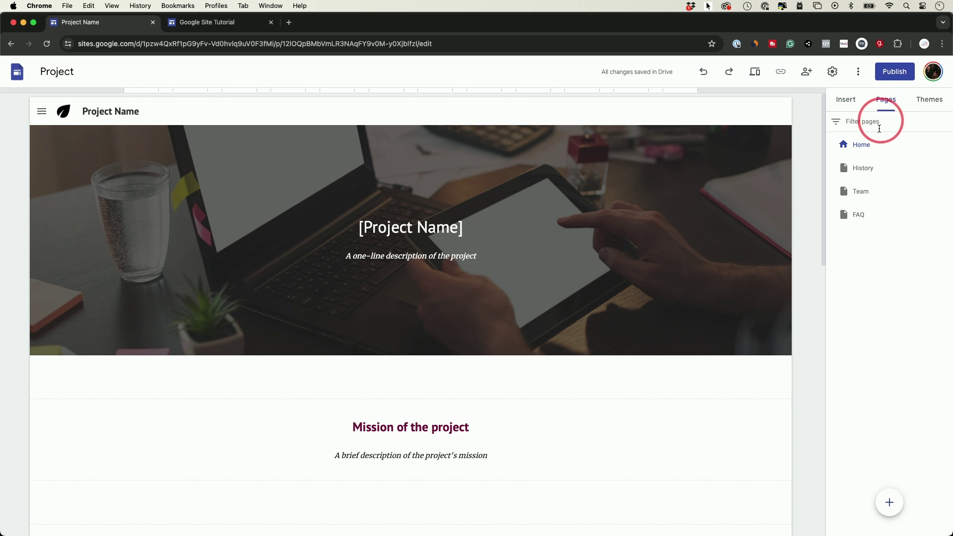
click(864, 169)
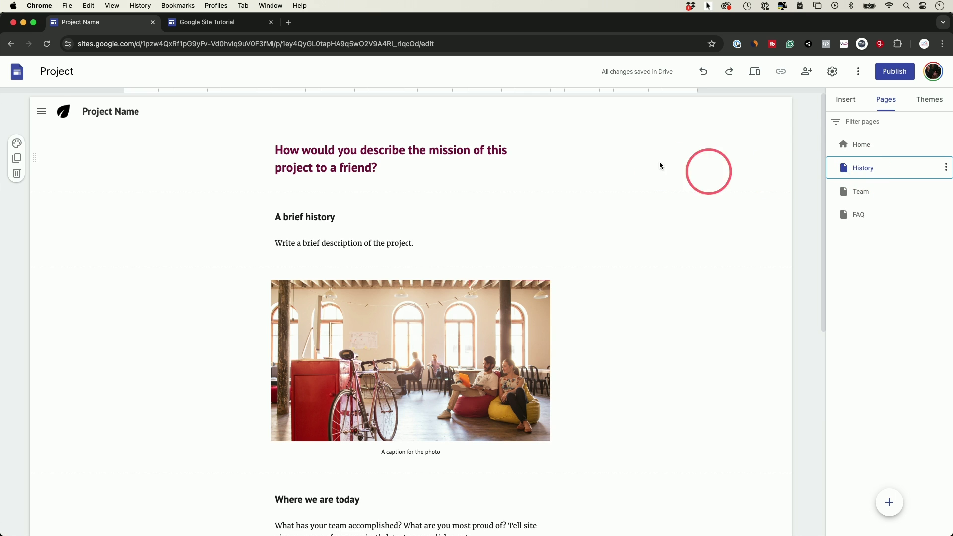
scroll(603, 146, down, 2)
scroll(603, 146, down, 5)
scroll(603, 146, up, 8)
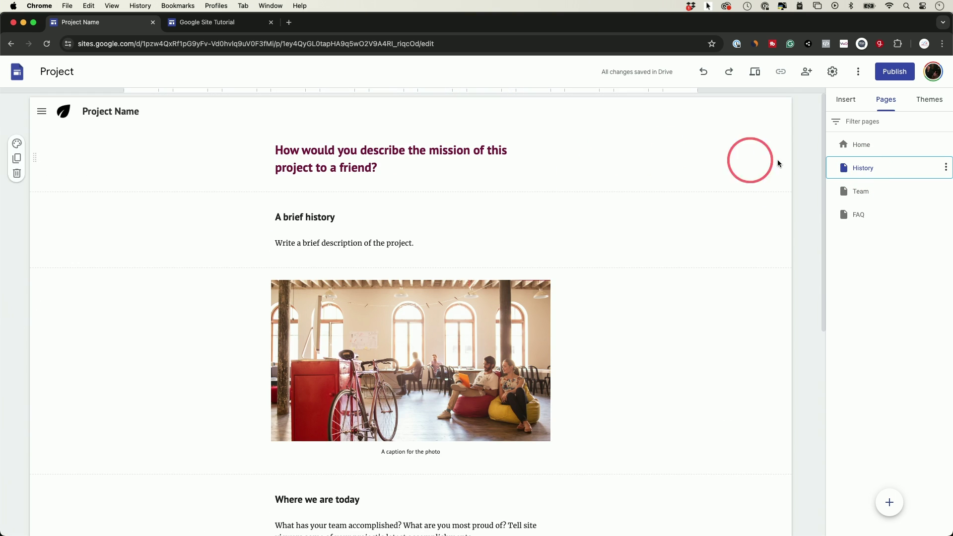
click(865, 193)
scroll(752, 211, down, 5)
scroll(751, 211, up, 5)
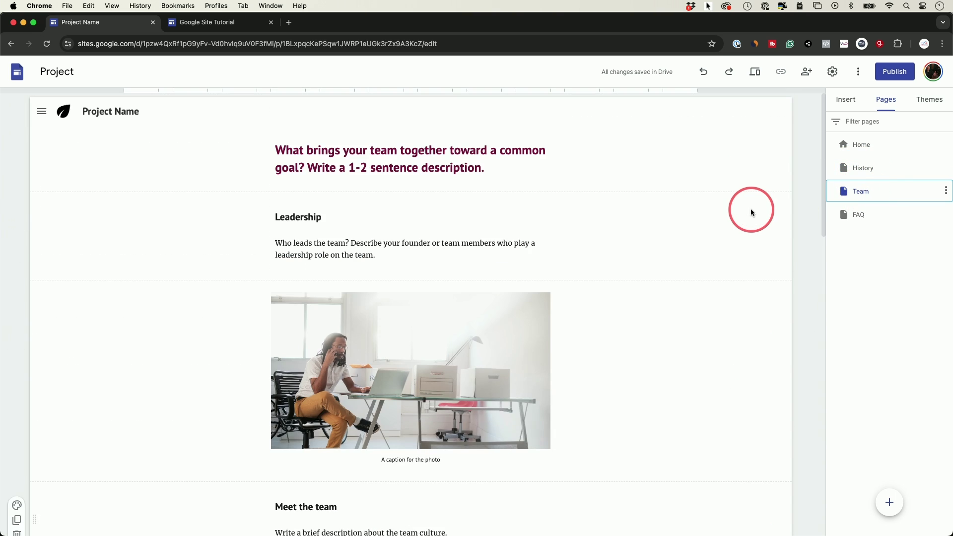
Preview the template site in the large-screen view, browse its History and Team pages, and return to Home
click(897, 75)
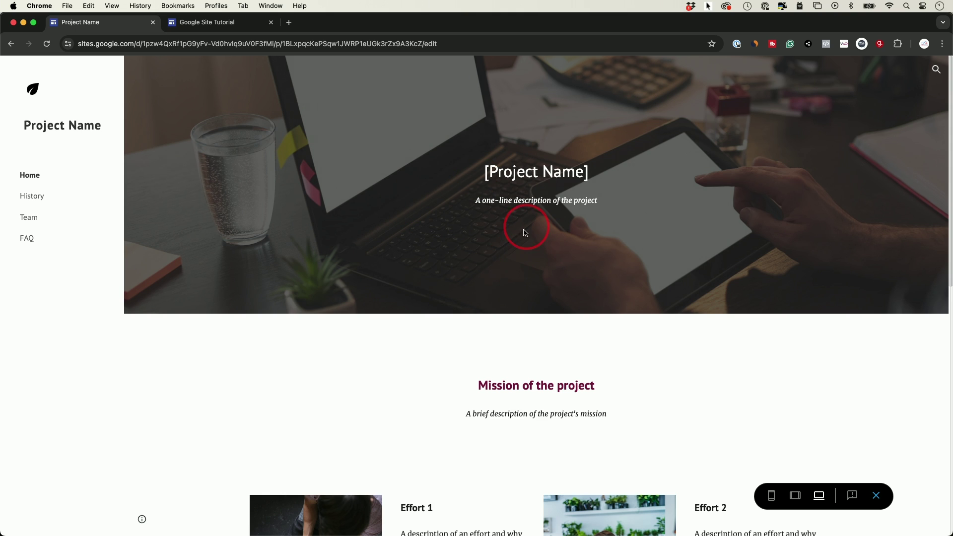
click(32, 197)
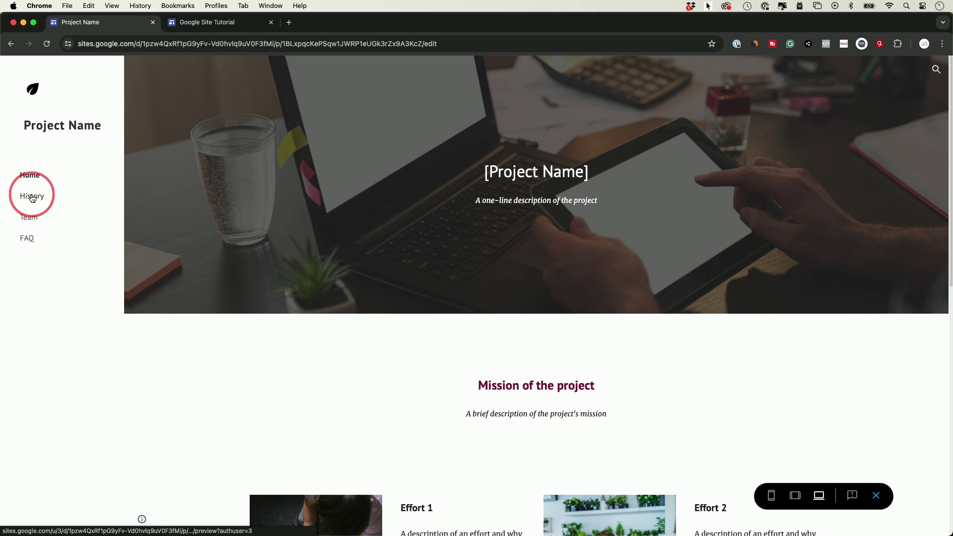
click(31, 217)
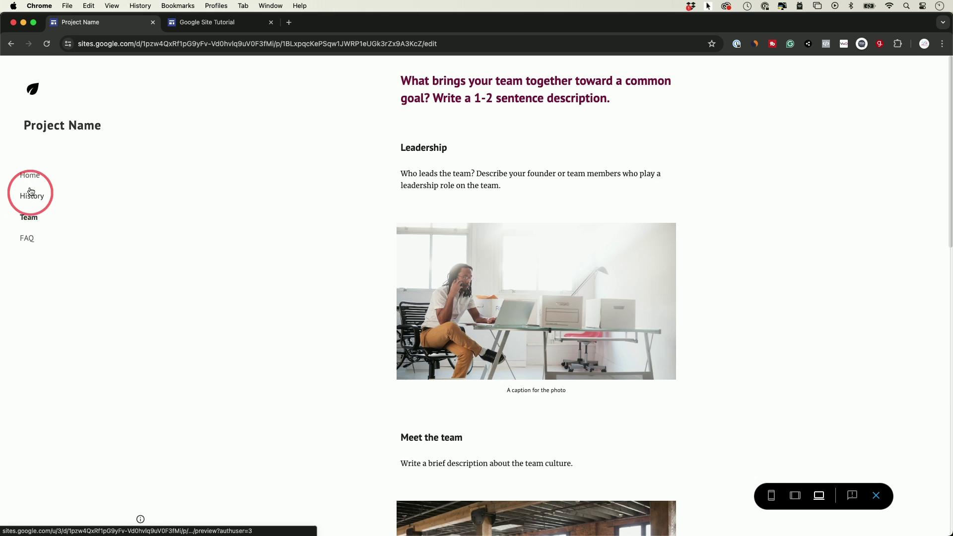
click(29, 176)
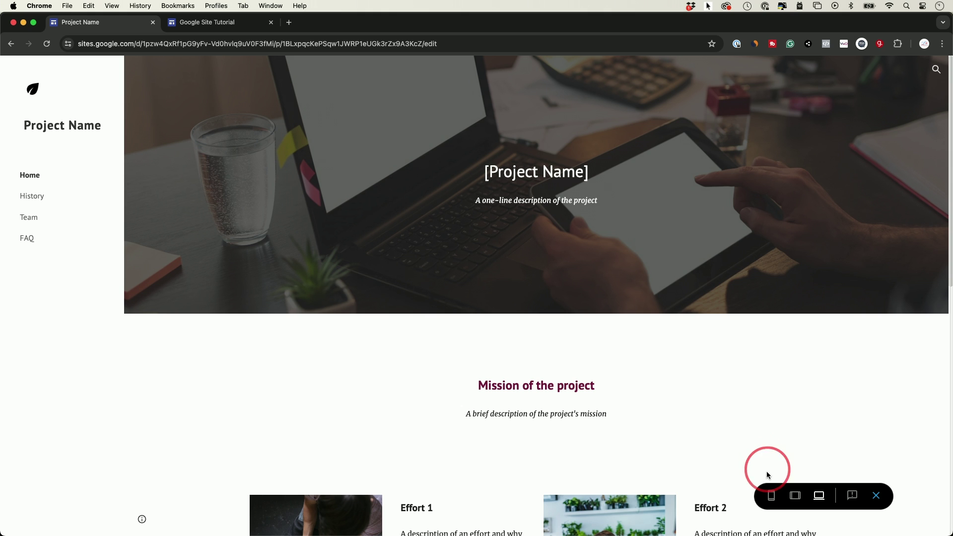
Check how the Home page looks in the phone and tablet previews
click(771, 496)
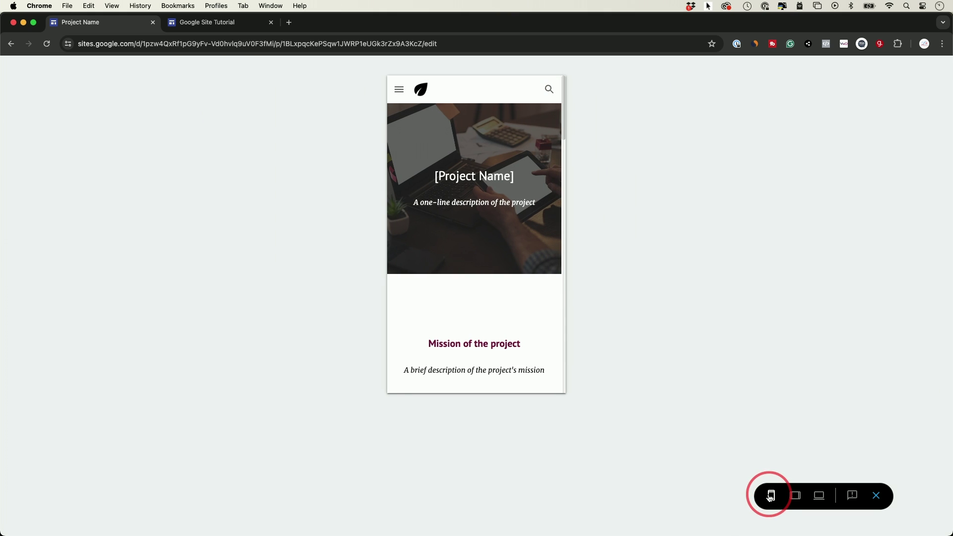
scroll(505, 257, down, 15)
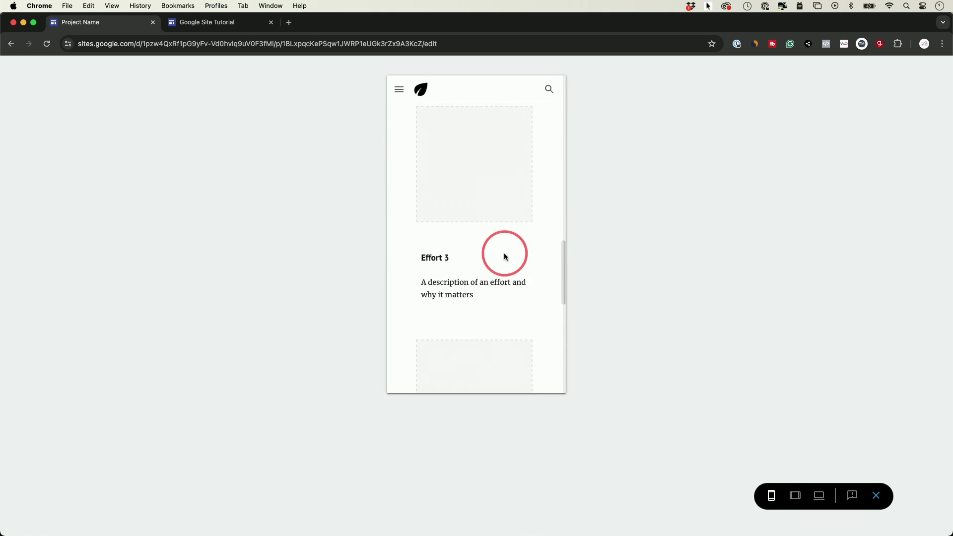
click(795, 495)
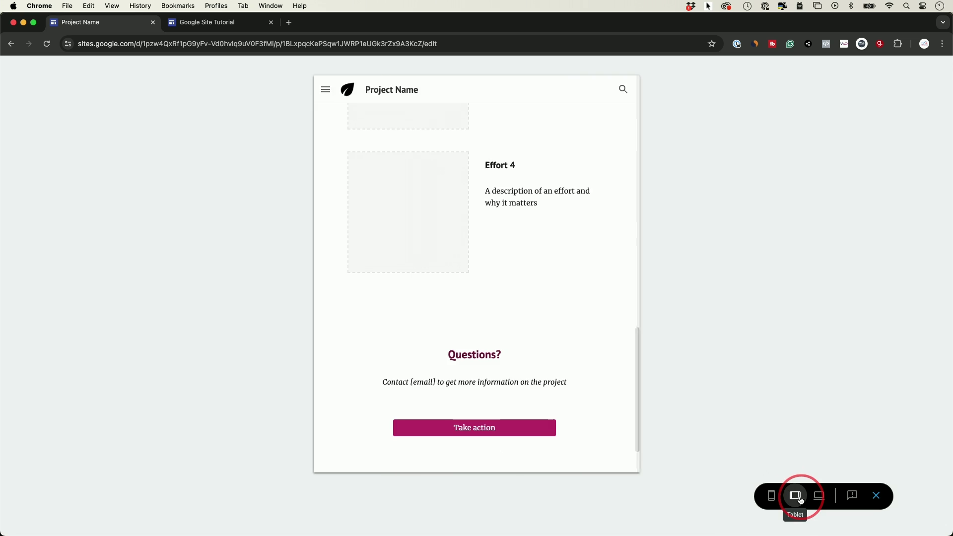
scroll(543, 300, up, 15)
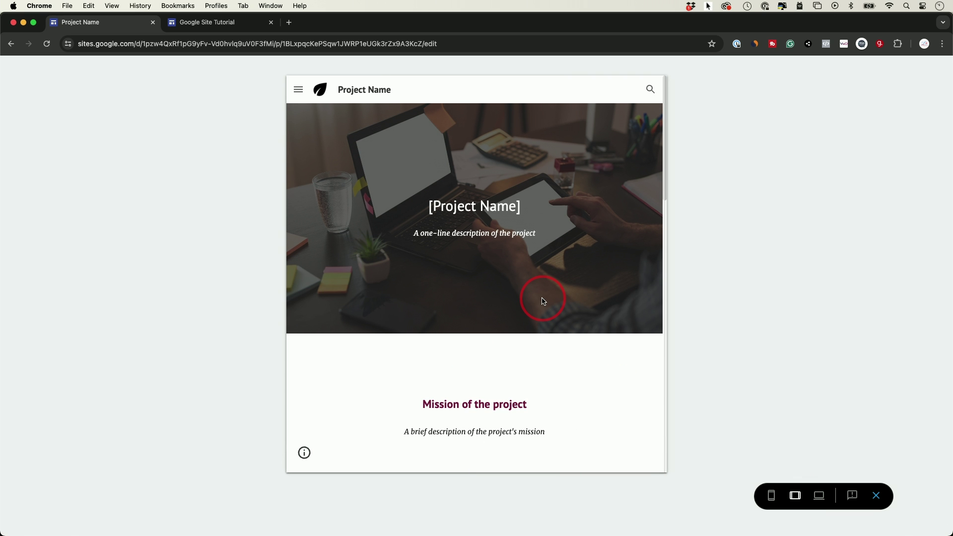